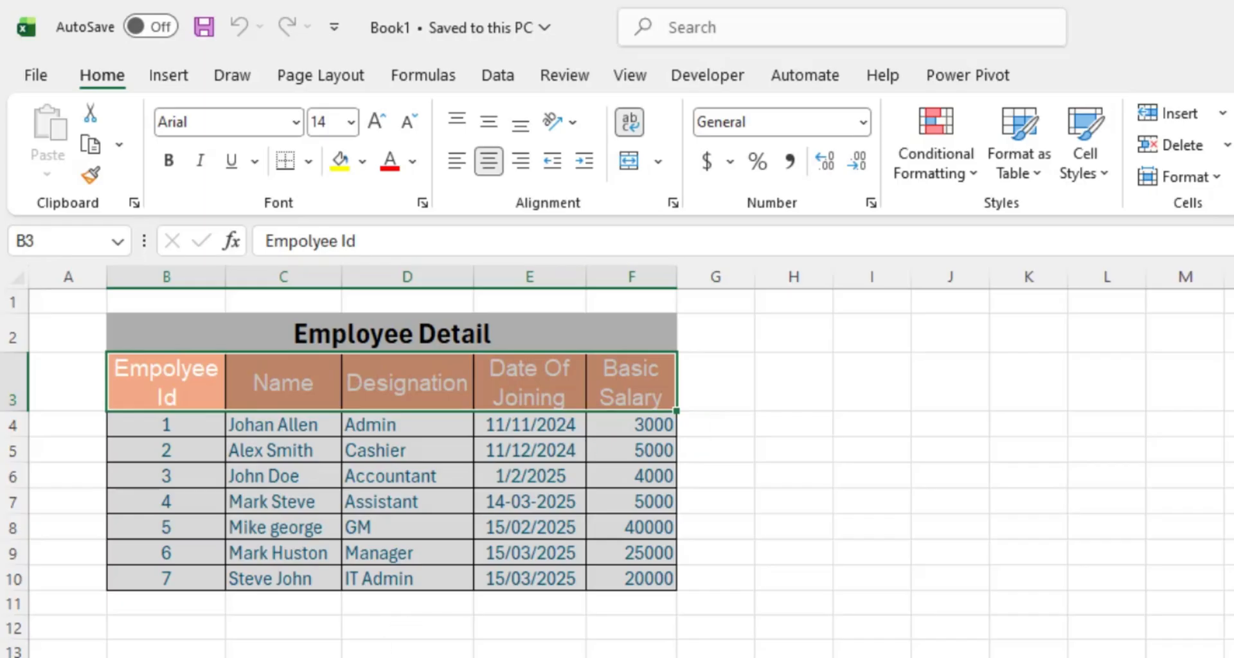
- Look over the table by selecting the employee IDs, names and designations
left_click(246, 650)
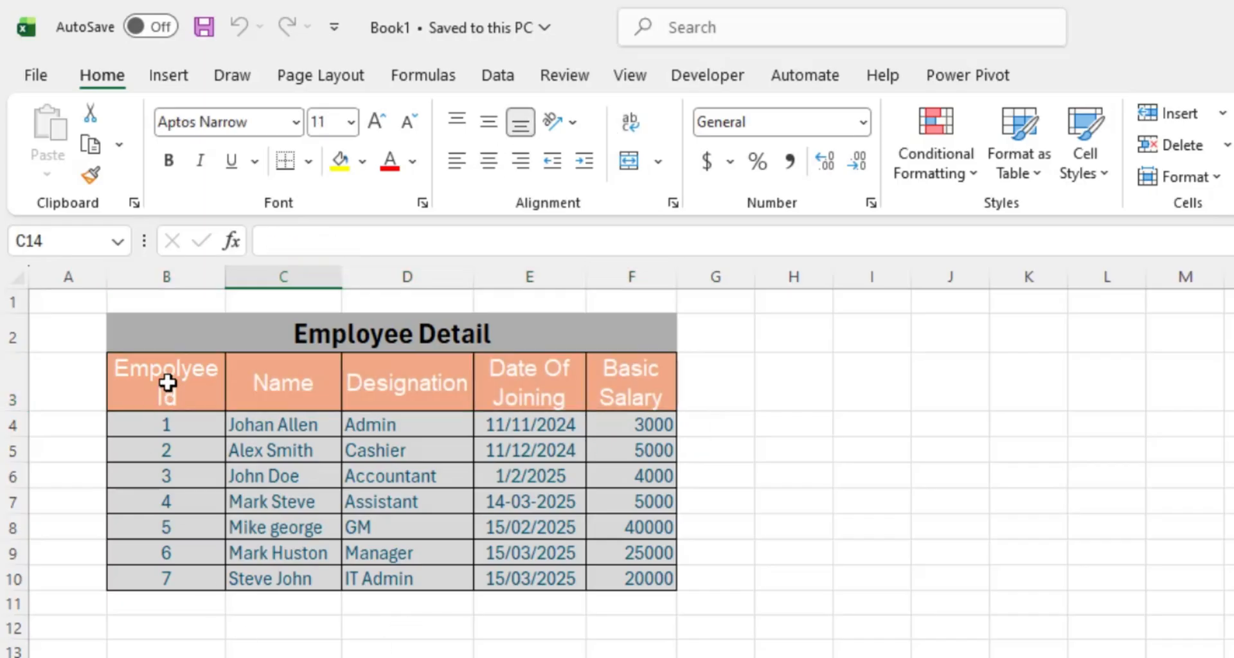
left_click_drag(170, 425, 176, 587)
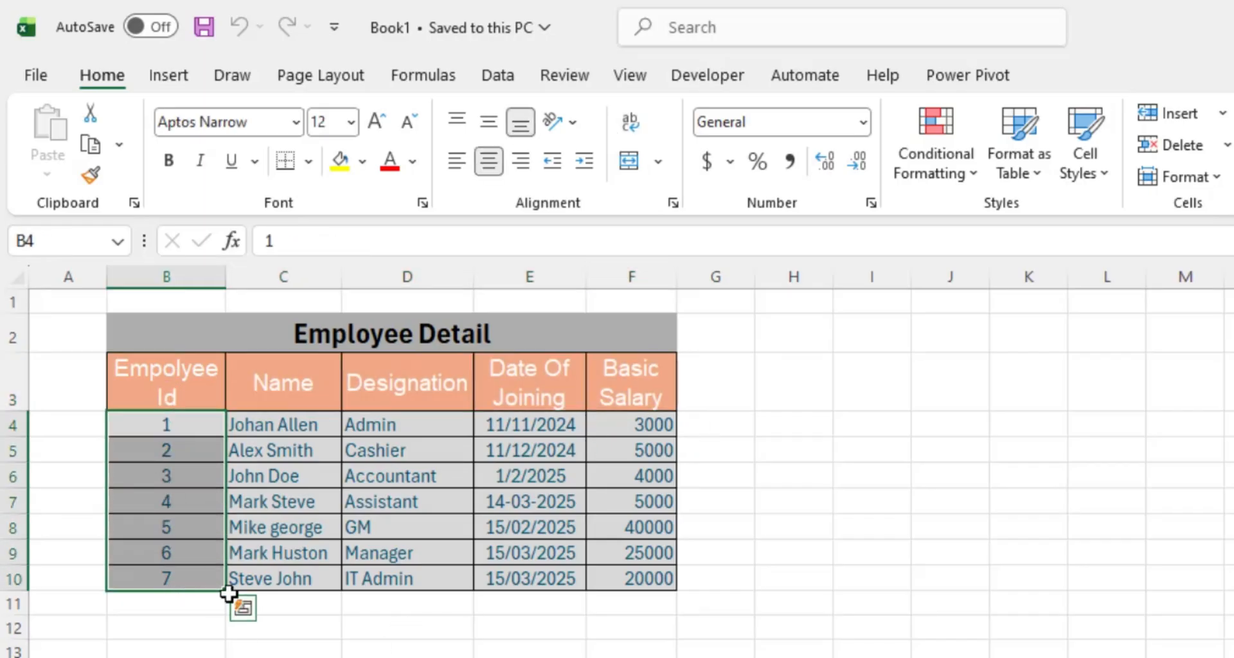
left_click(257, 647)
left_click_drag(290, 381, 347, 386)
left_click(264, 432)
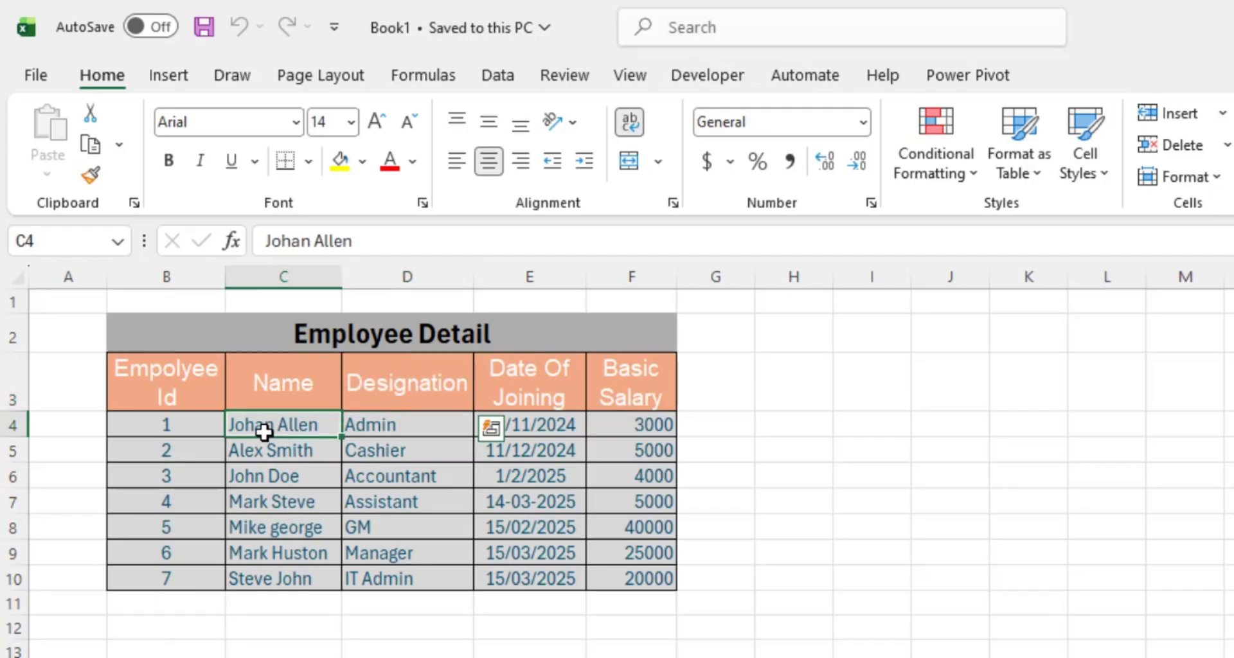
left_click_drag(265, 432, 407, 580)
key("ctrl+v")
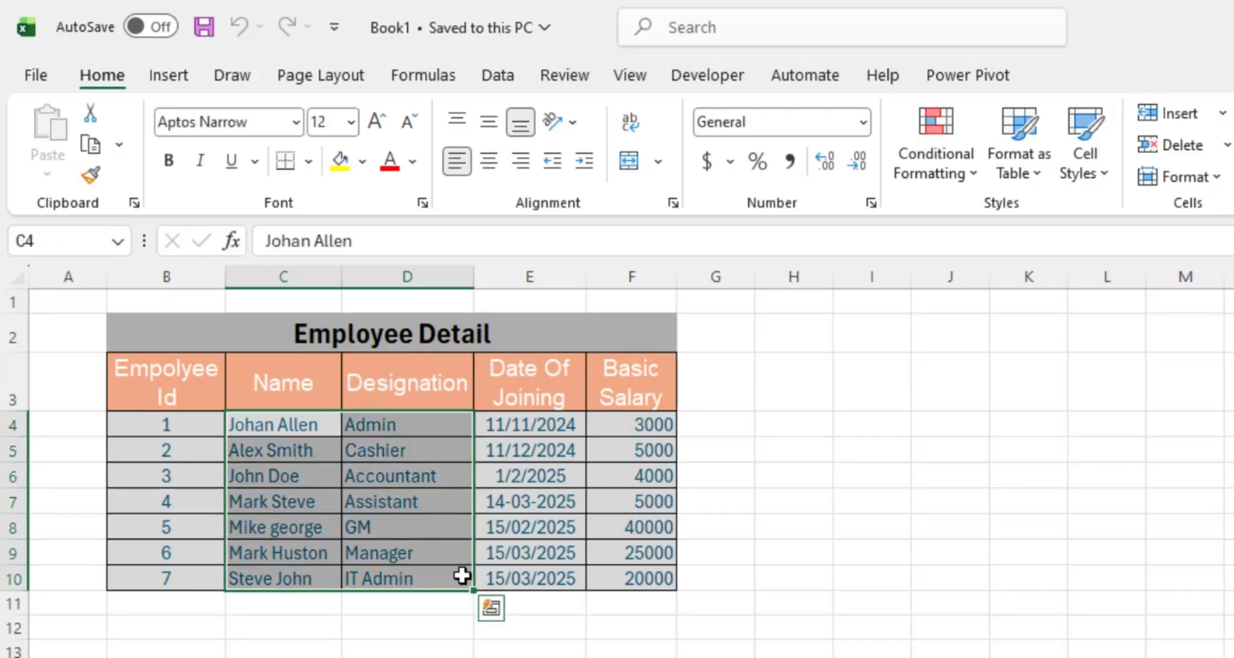
left_click(501, 646)
- Select the Date Of Joining and Basic Salary columns to review their values
left_click(545, 394)
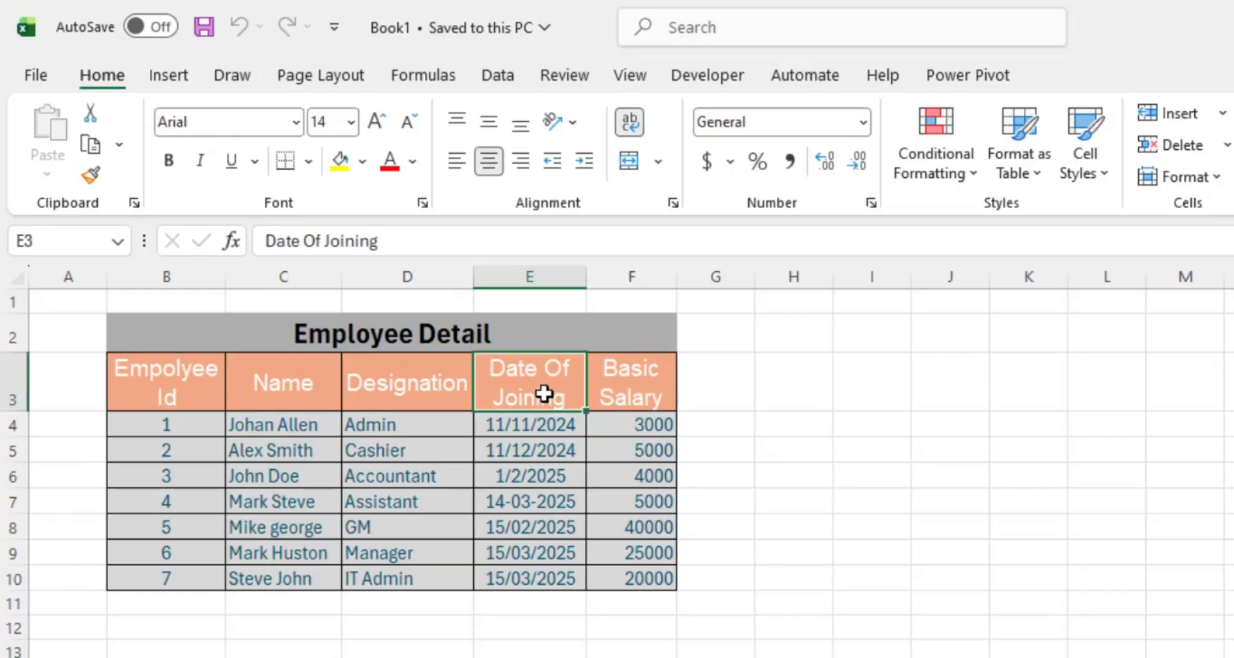
left_click_drag(551, 421, 551, 584)
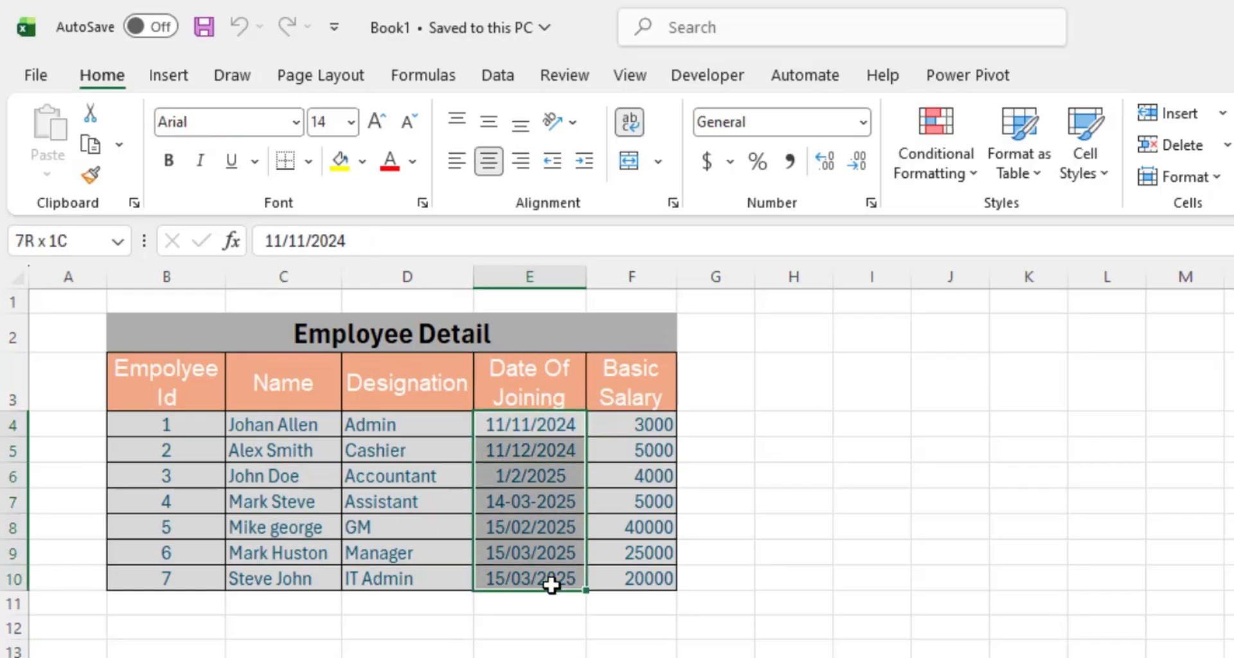
key("ctrl+v")
left_click_drag(647, 427, 637, 573)
left_click(539, 657)
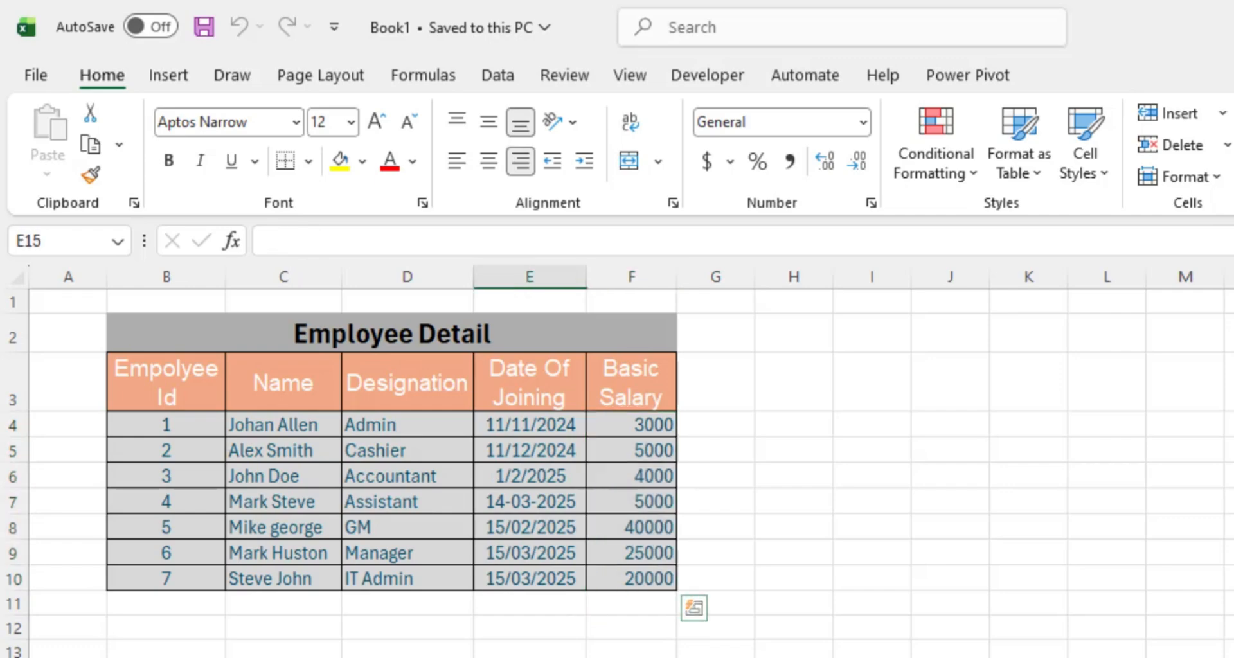
- Inspect the 14-03-2025 and slash-style entries, then select all seven joining dates E4:E10
left_click_drag(499, 424, 499, 578)
left_click(509, 652)
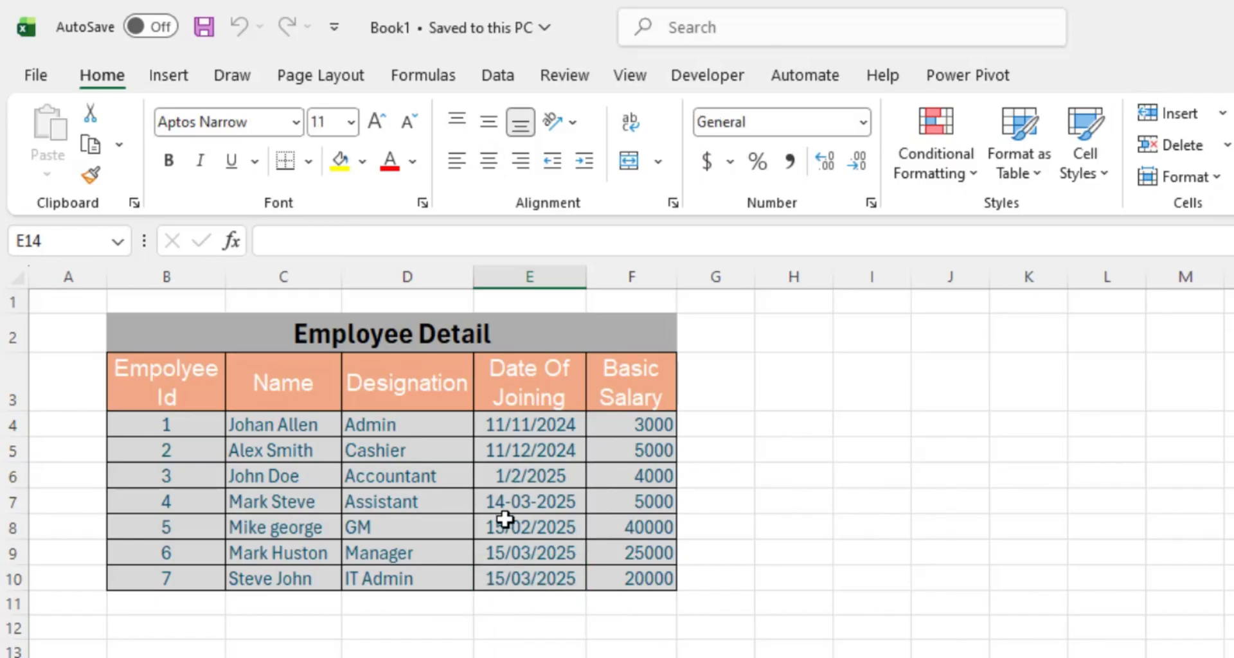
left_click(482, 503)
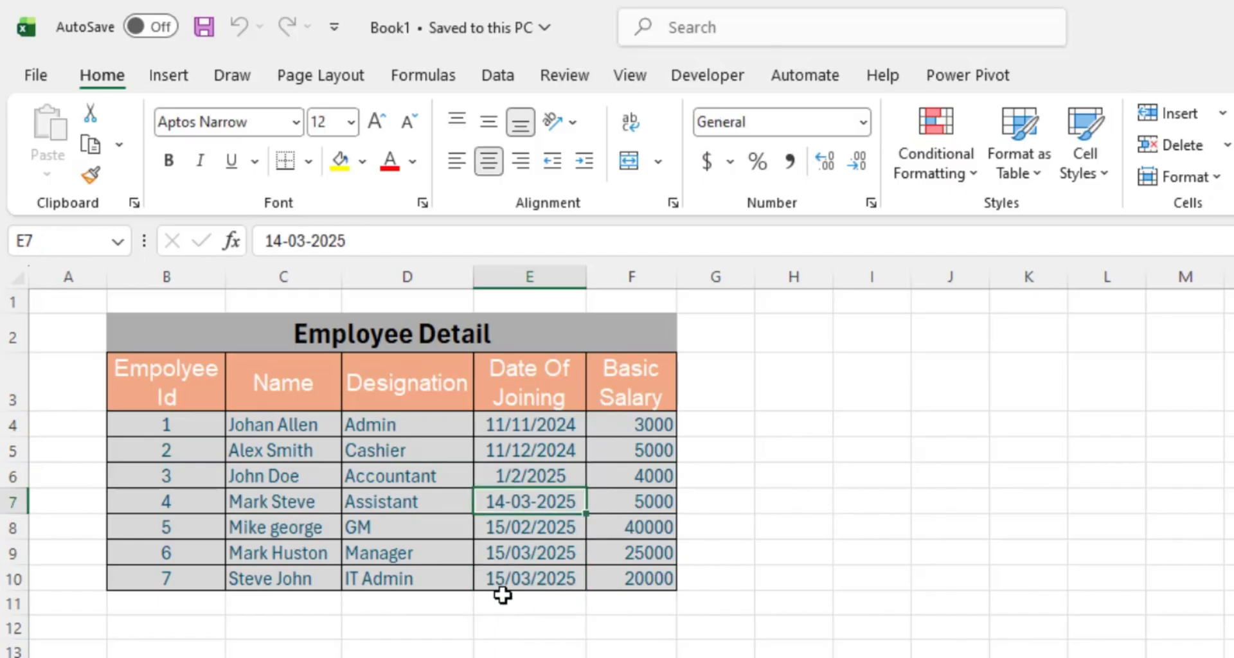
left_click(513, 563)
left_click_drag(523, 426, 539, 494)
left_click(539, 657)
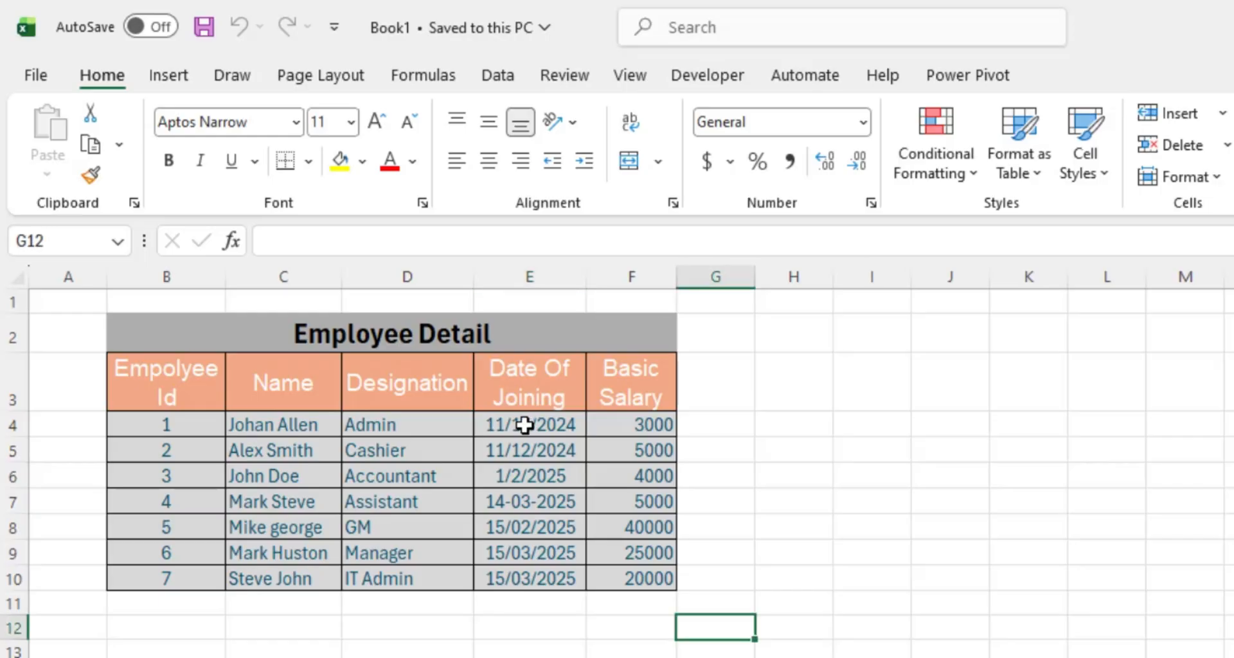
left_click_drag(525, 425, 565, 579)
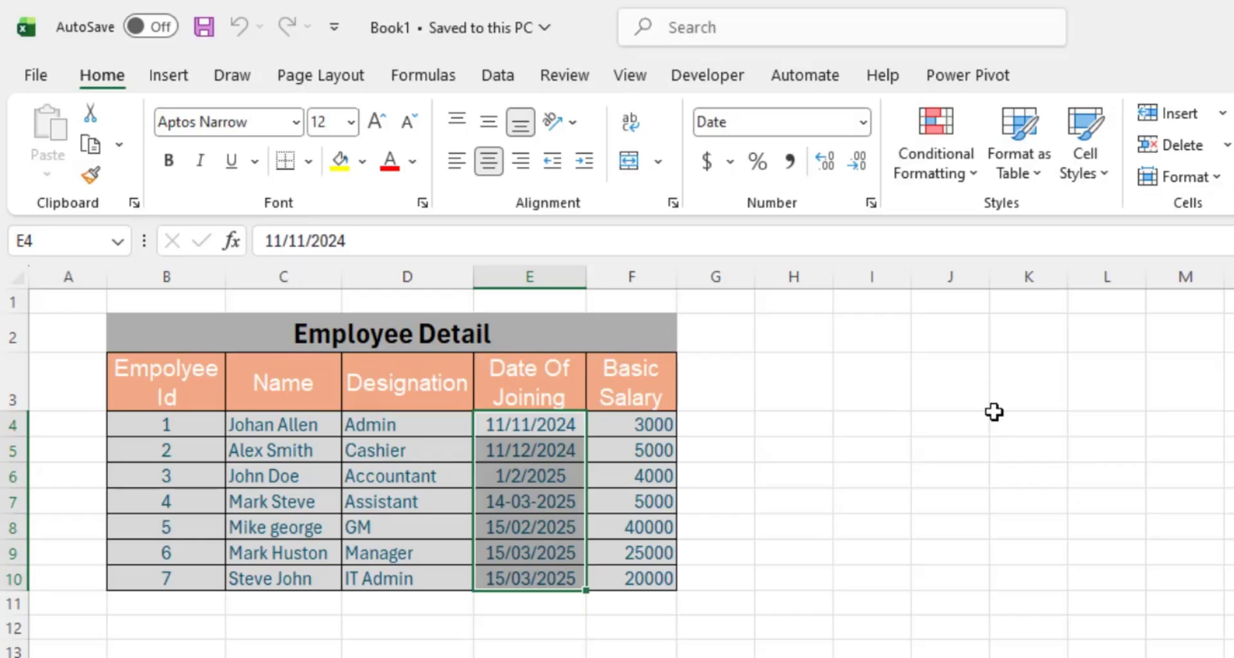
- Preview the dates in General, Number, Currency, Accounting, Time, Percentage and Fraction formats
key("ctrl+1")
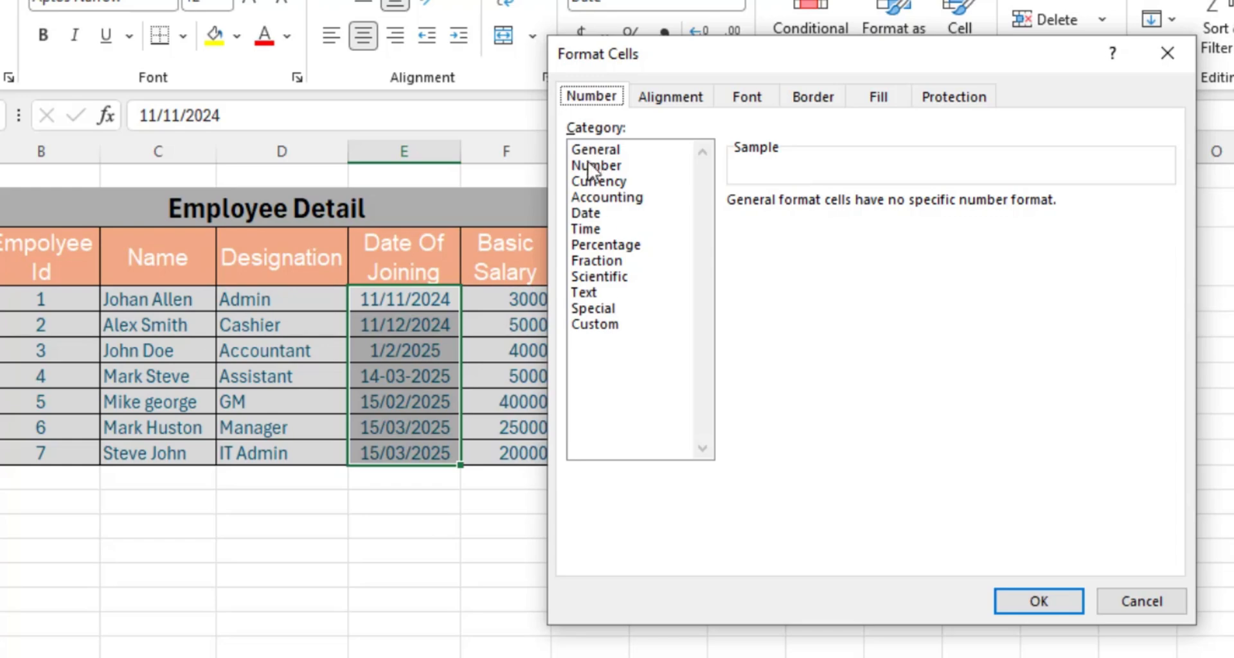
left_click(587, 149)
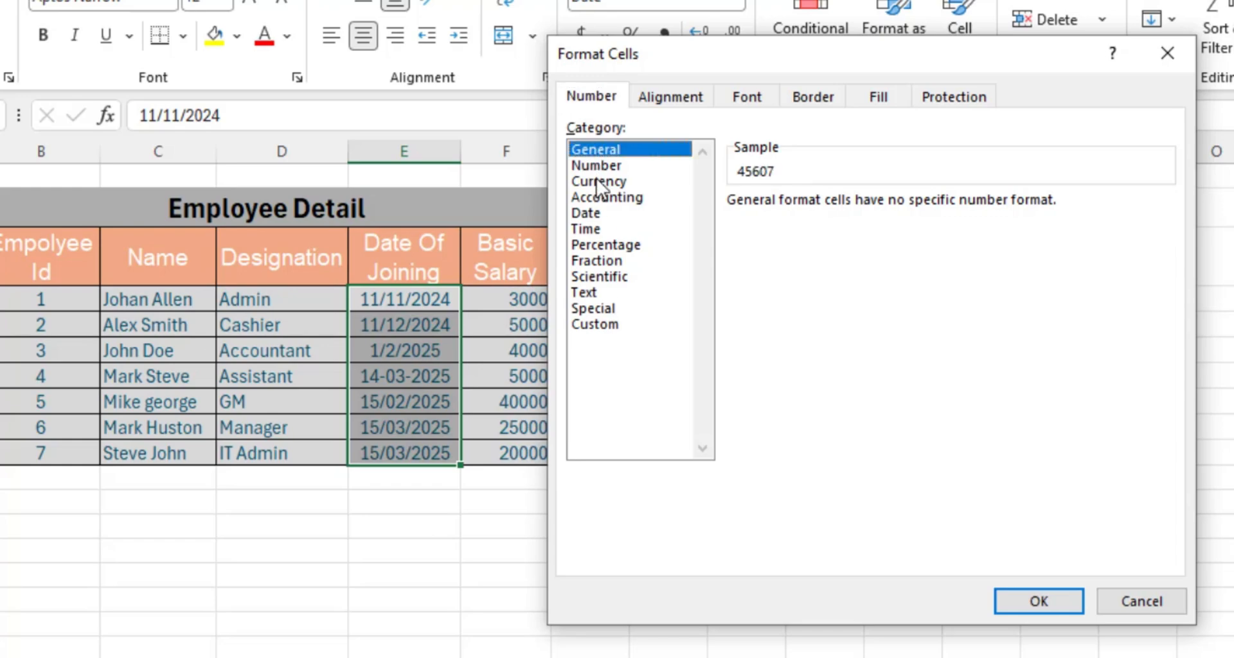
left_click(591, 166)
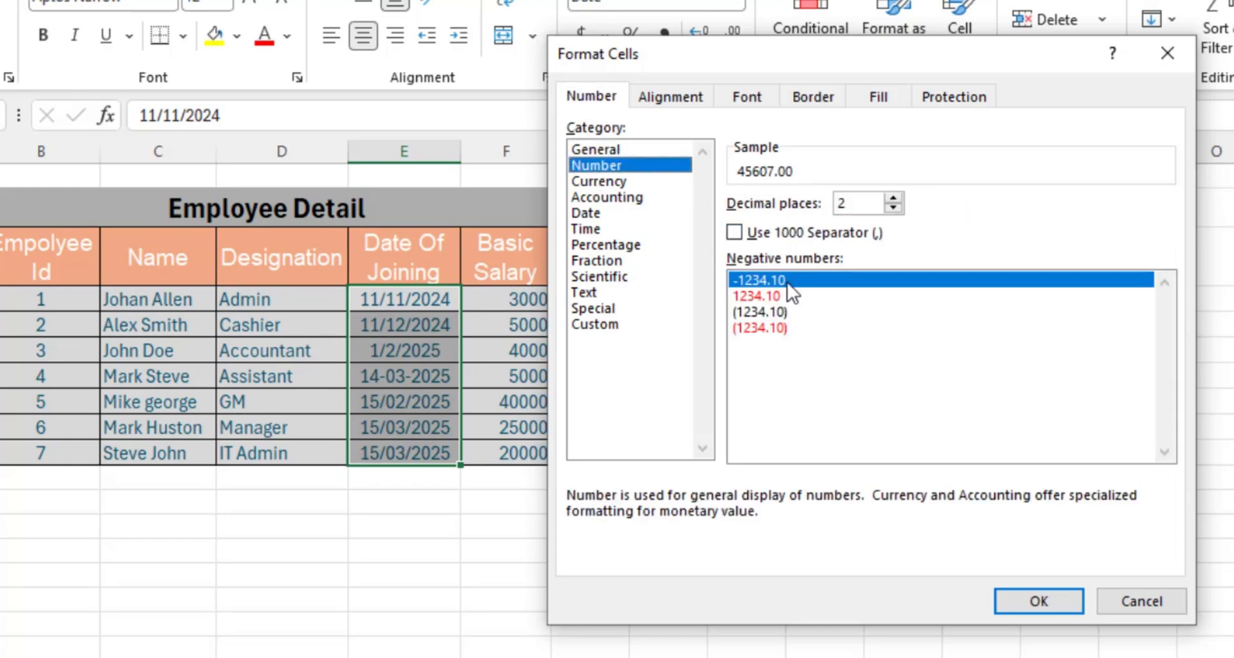
left_click(592, 183)
left_click(607, 198)
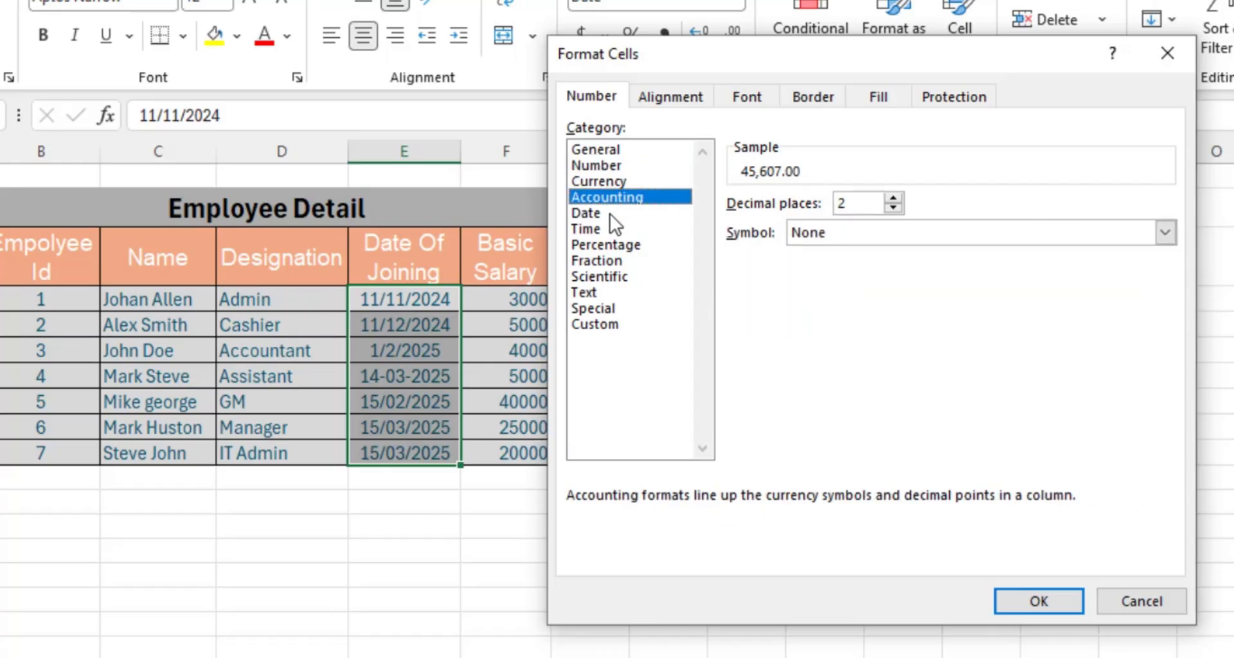
left_click(610, 215)
left_click(585, 232)
left_click(586, 244)
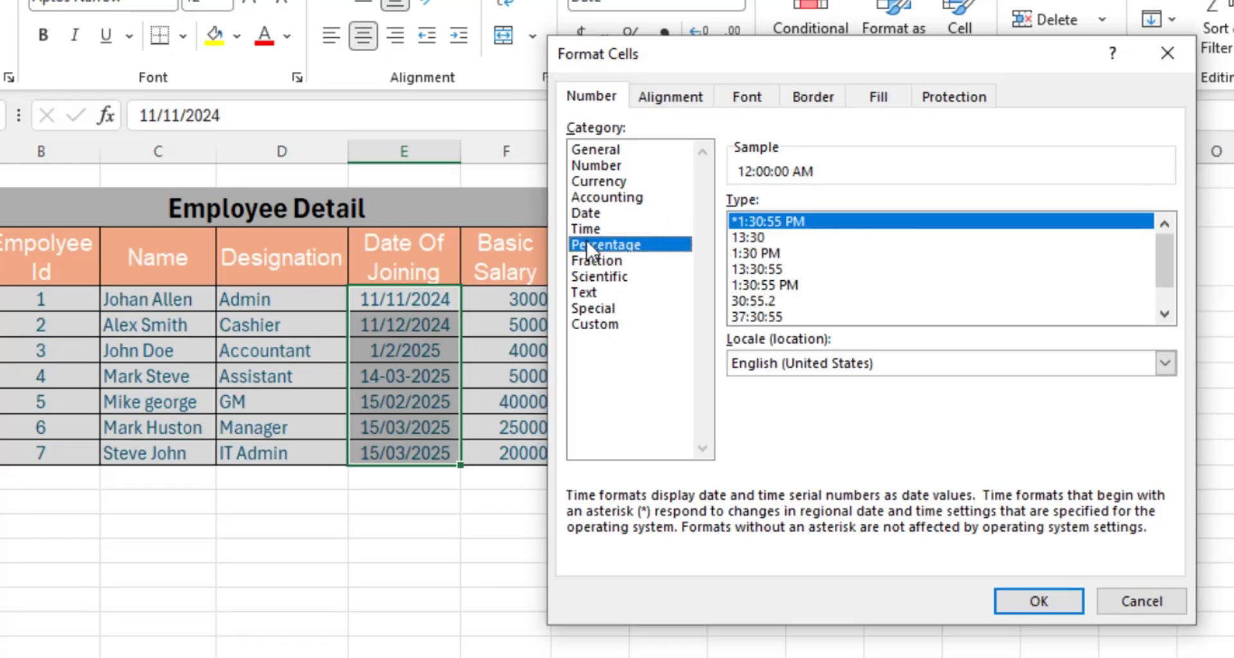
left_click(589, 260)
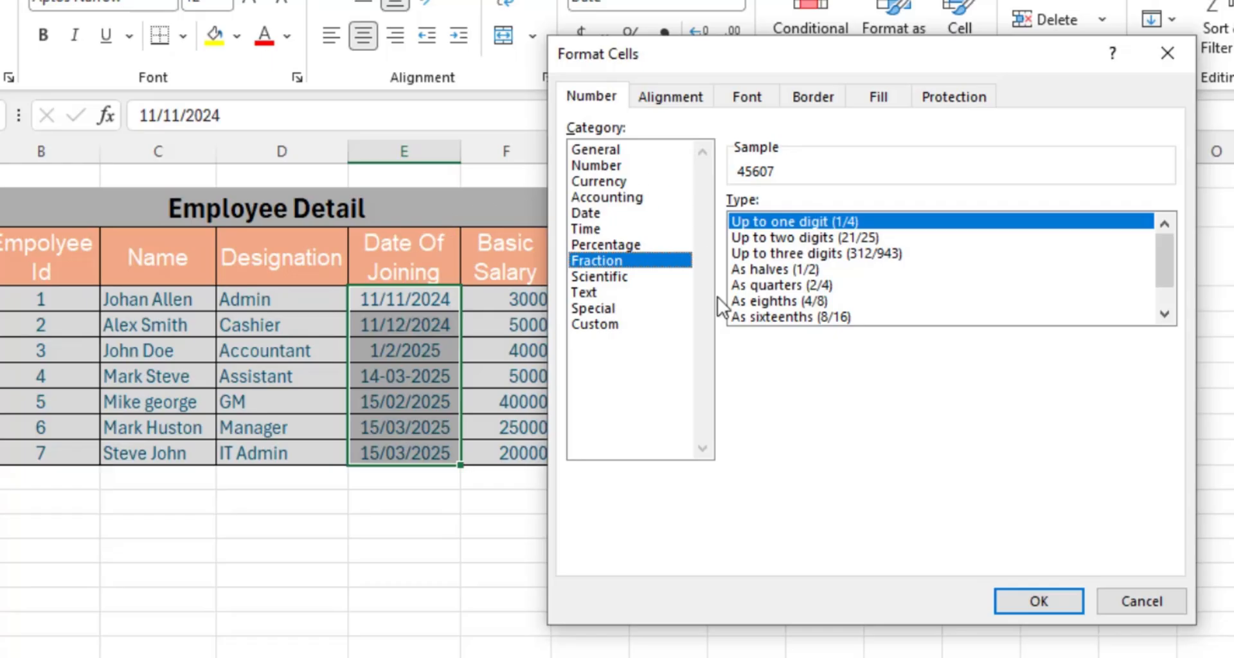
- Apply the 14-Mar-2012 Date format to the selected joining dates
left_click(588, 217)
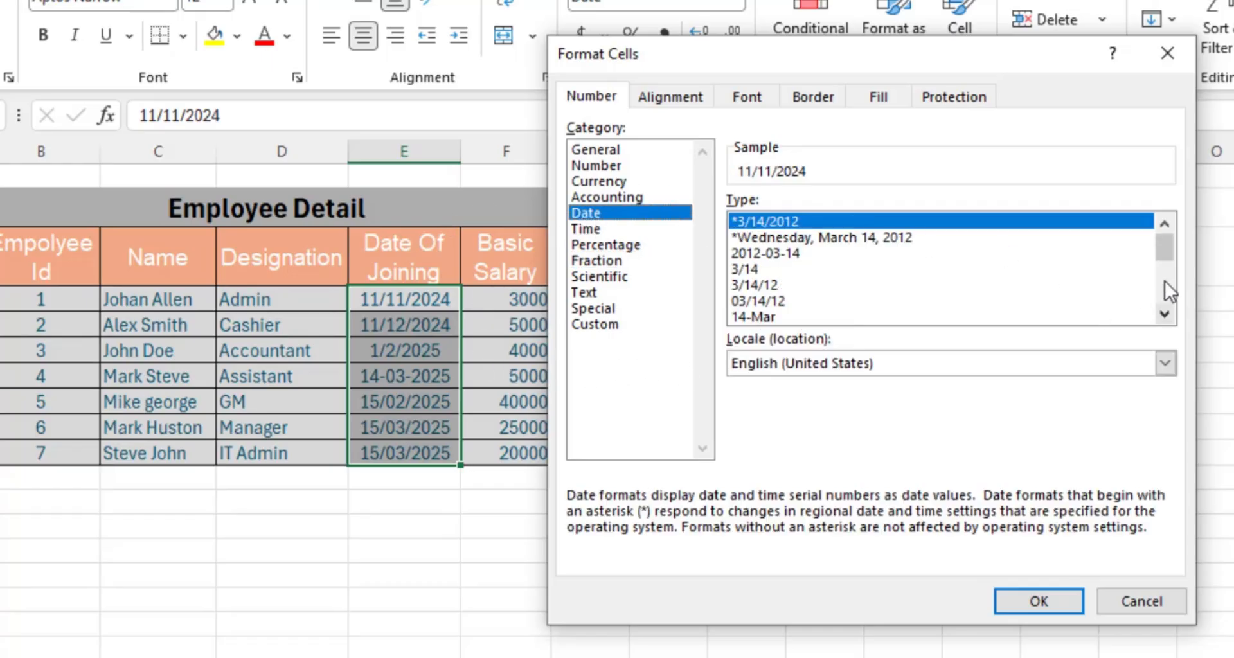
scroll(1168, 251, "down", 2)
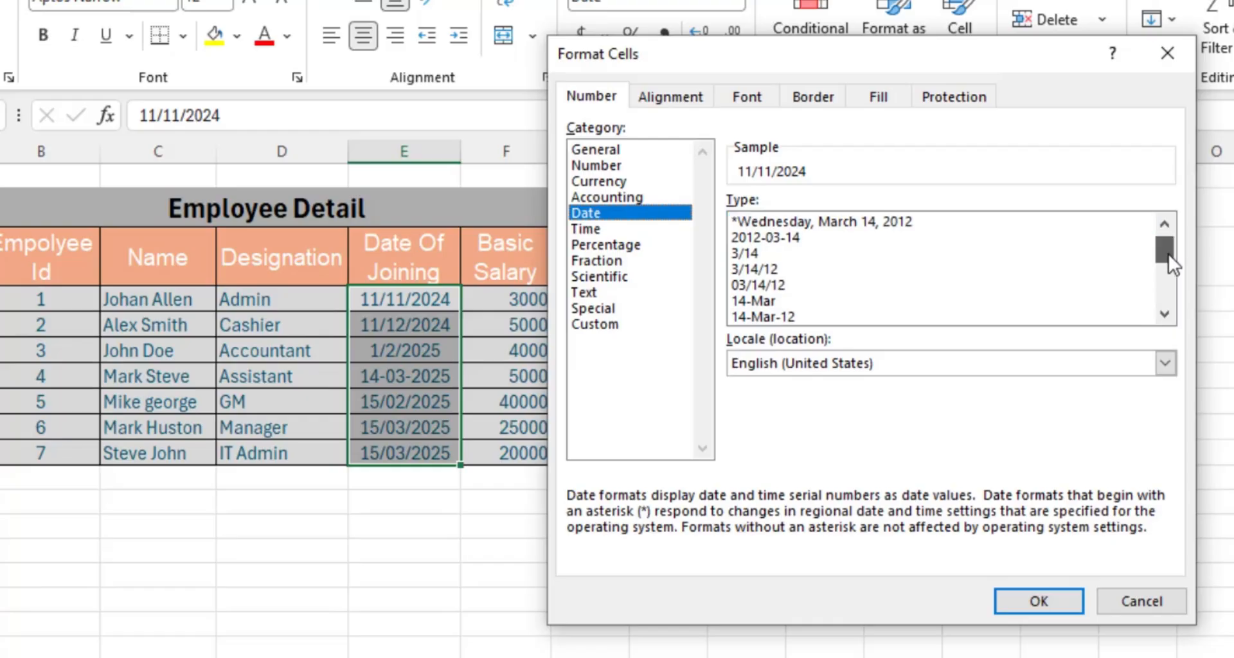
scroll(1169, 253, "up", 2)
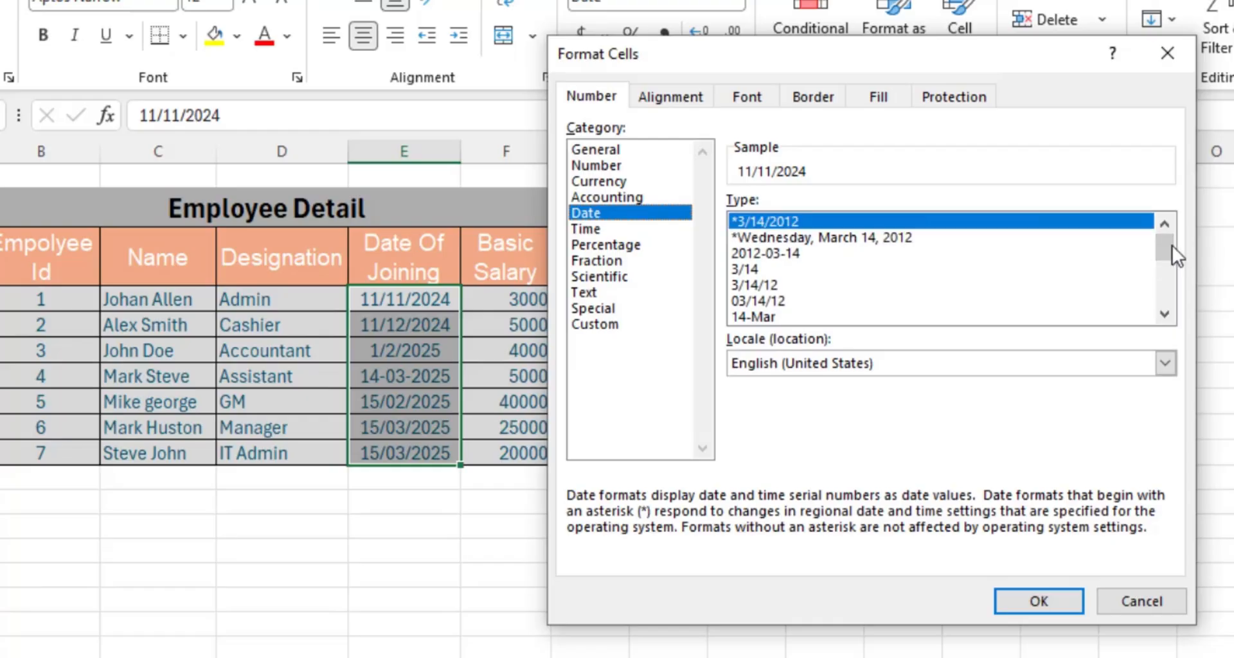
left_click_drag(1171, 245, 1167, 310)
left_click(790, 321)
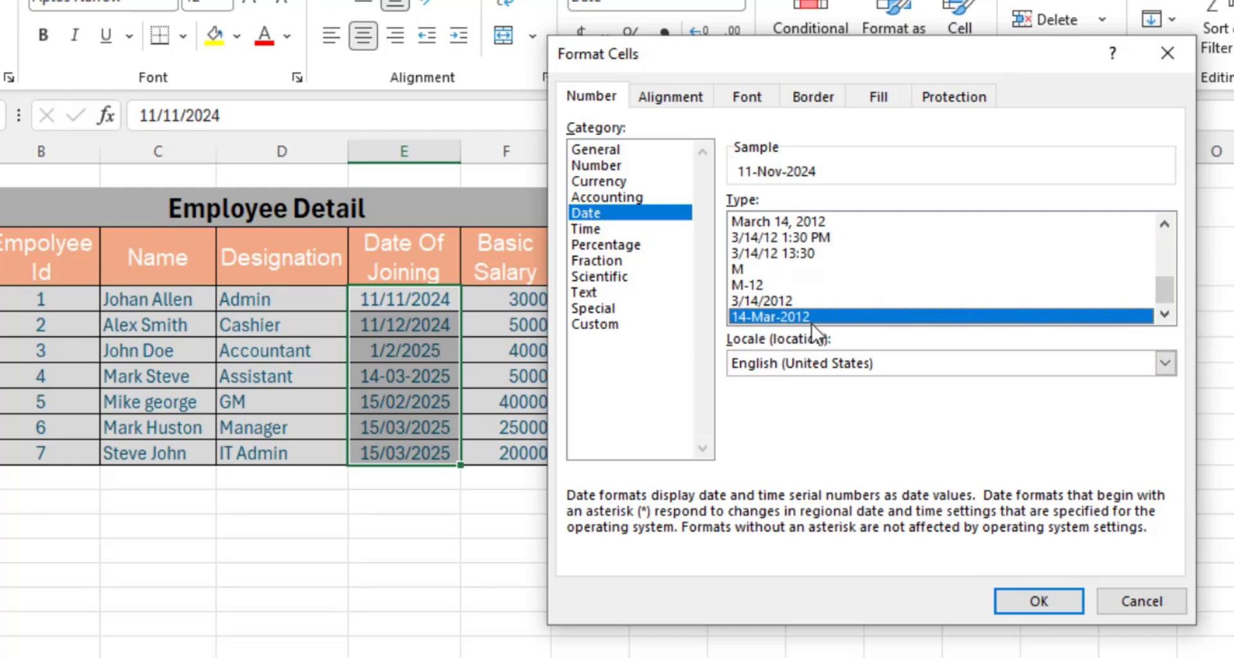
left_click(1047, 600)
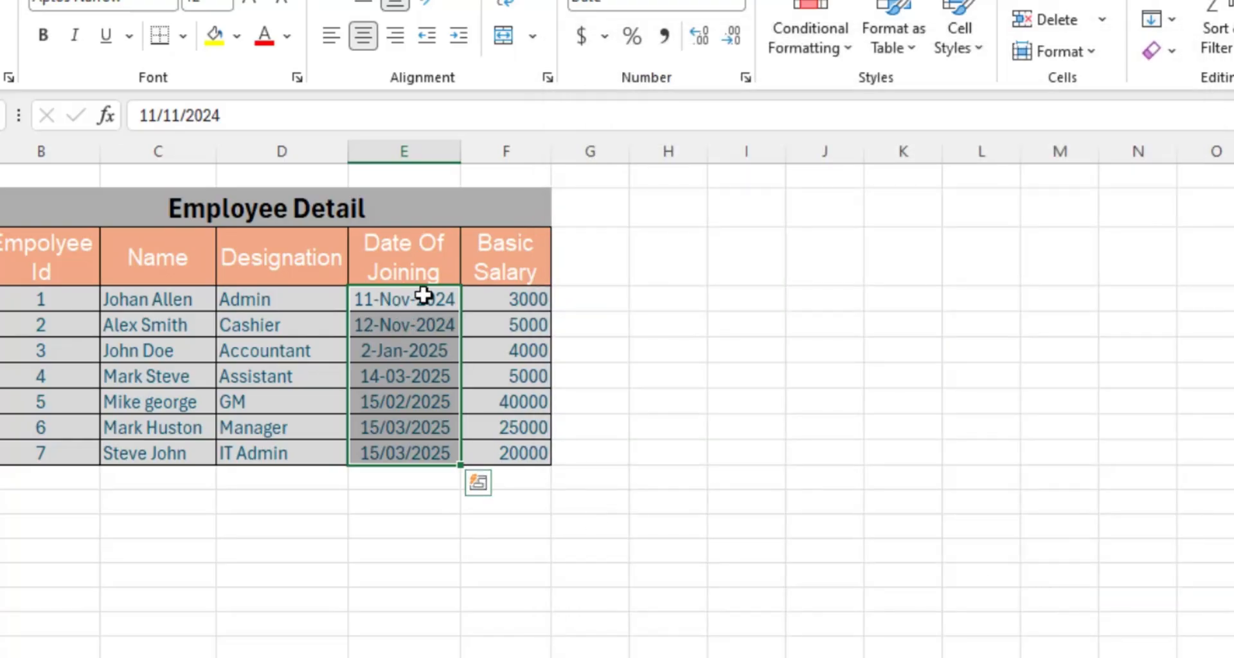
- Select E7:E10, the four dates still stored as text, and switch to the Data tab
left_click_drag(423, 296, 418, 452)
left_click(425, 374)
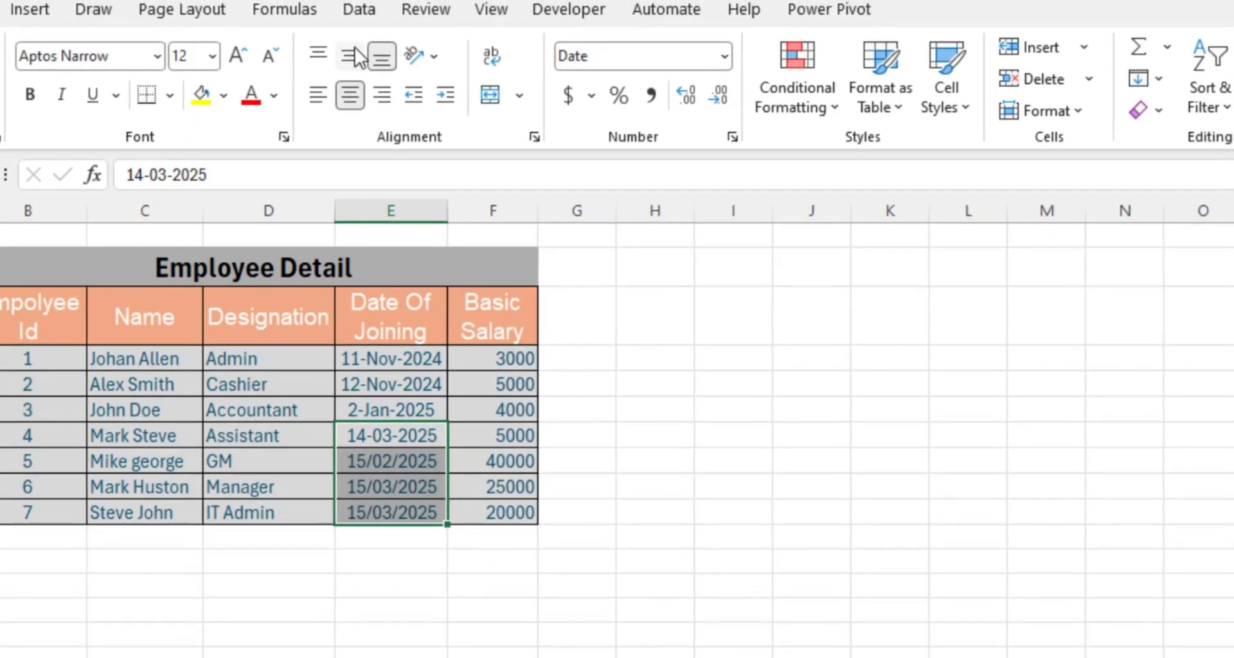
left_click(359, 10)
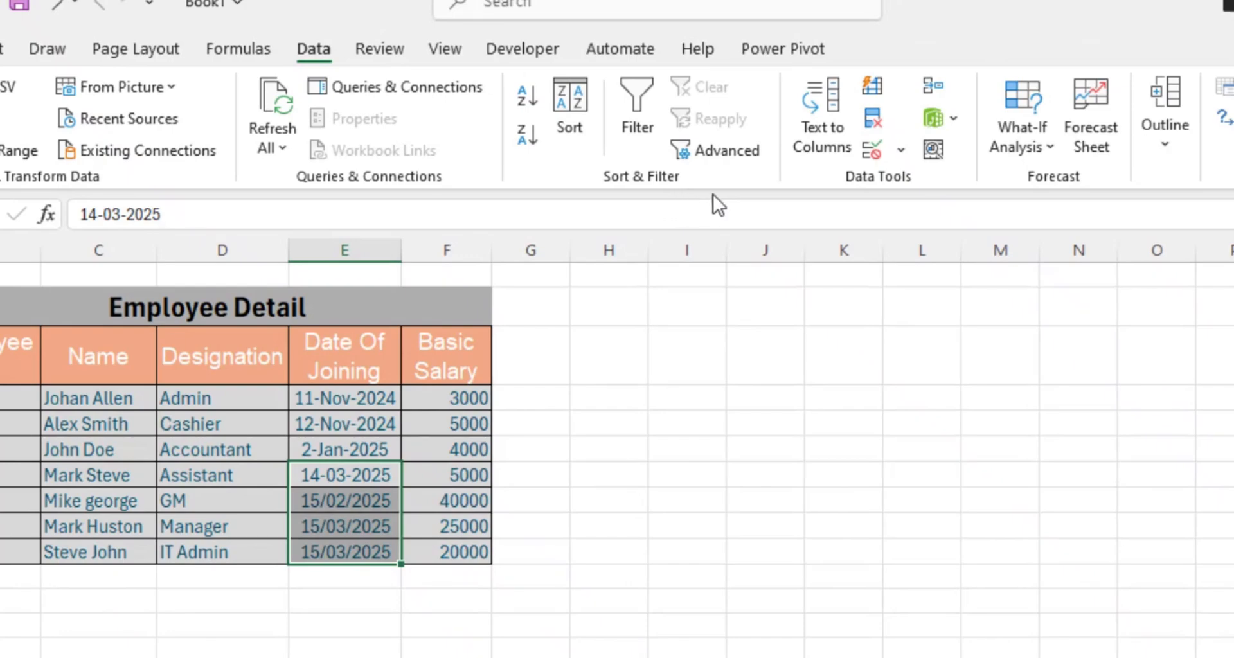
- Run Text to Columns on E7:E10 with the Date column type set to DMY
left_click(820, 142)
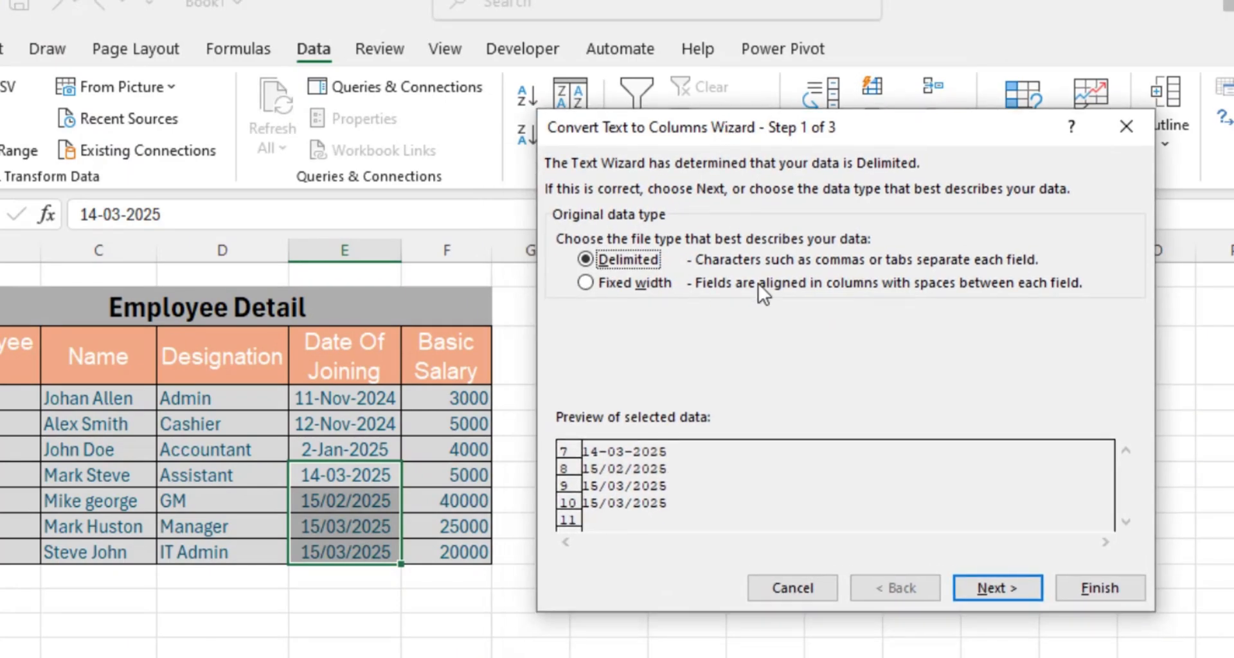
left_click(1024, 592)
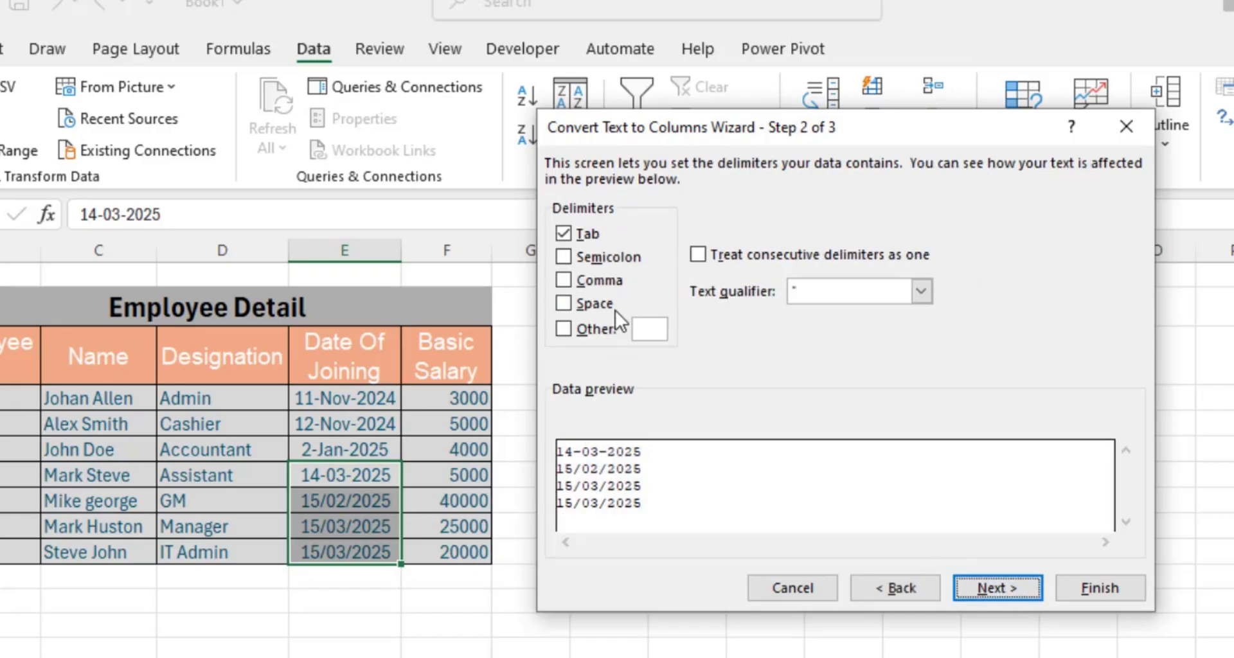
left_click(996, 589)
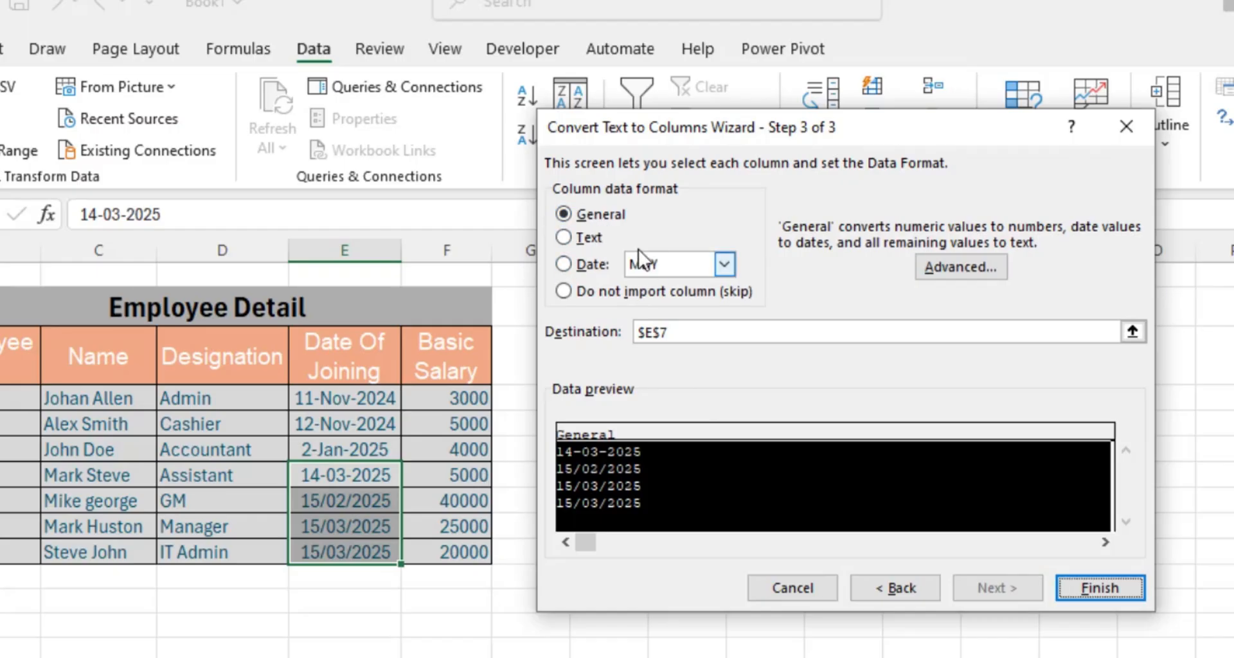
left_click(569, 268)
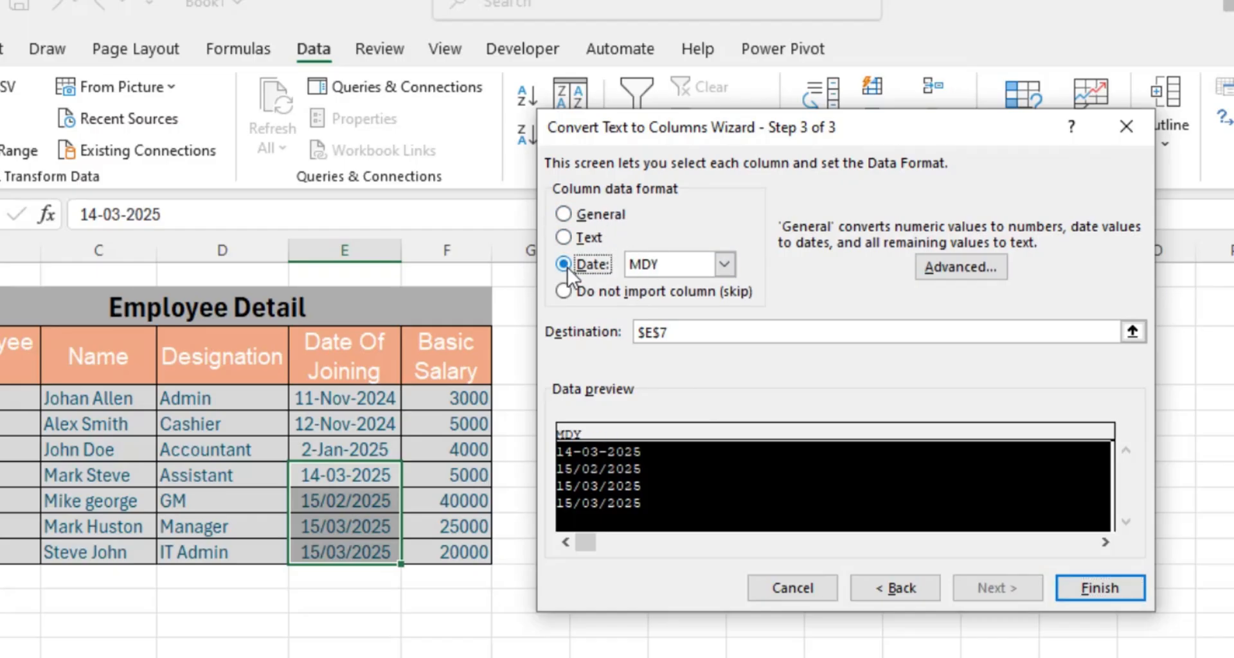
left_click(722, 266)
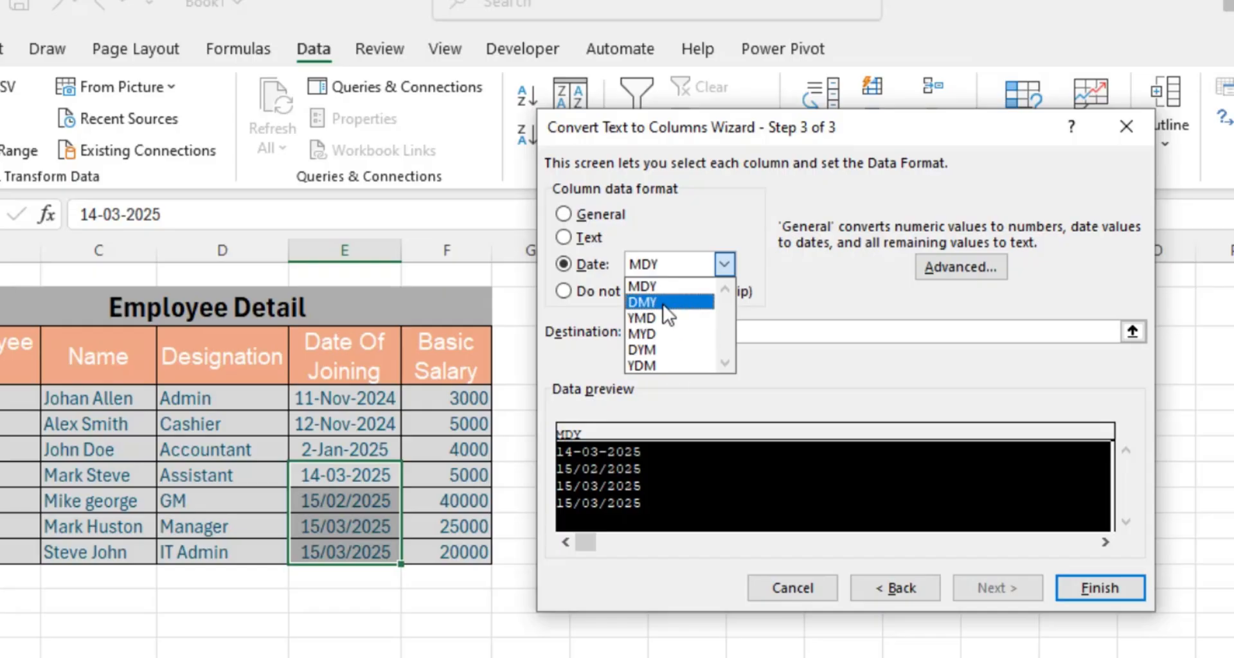
left_click(670, 303)
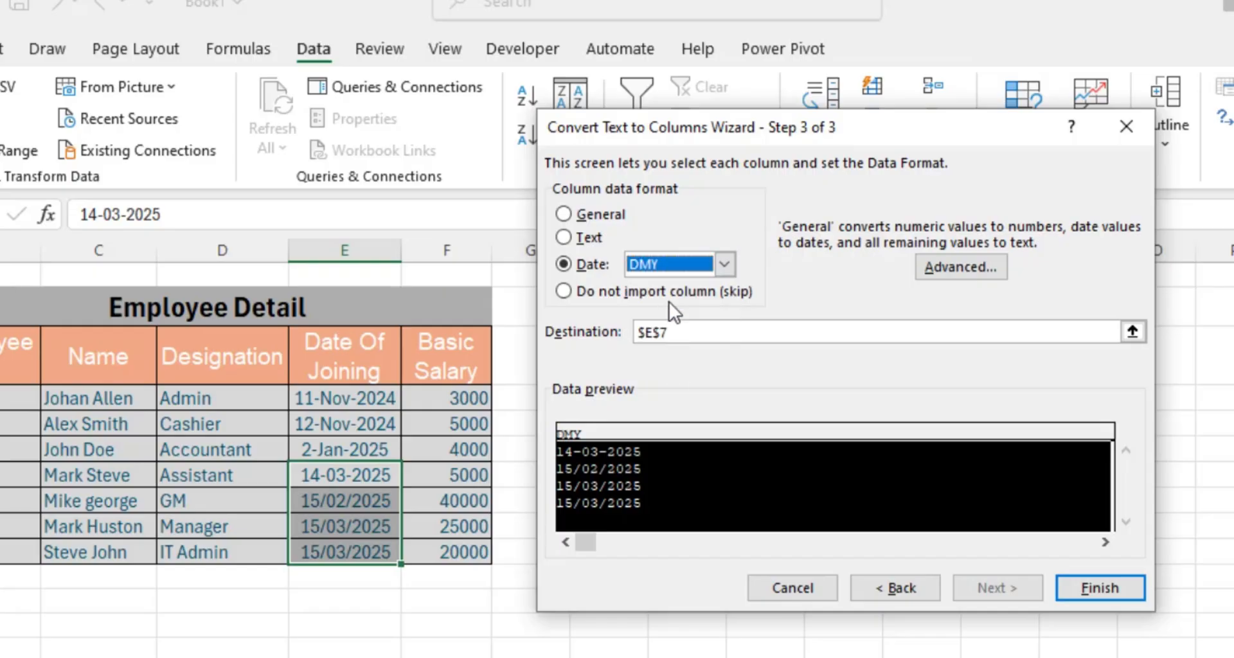
left_click(1085, 589)
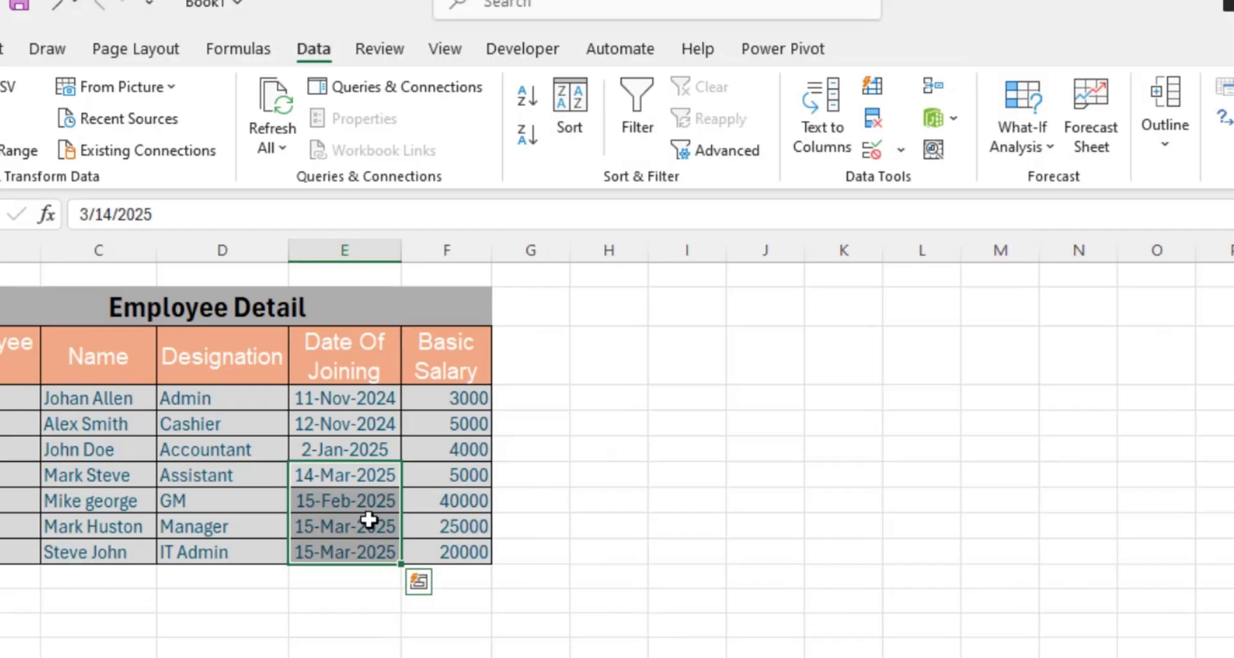
- Select the Basic Salary values F4:F10
left_click_drag(365, 398, 348, 550)
left_click(347, 600)
left_click(429, 624)
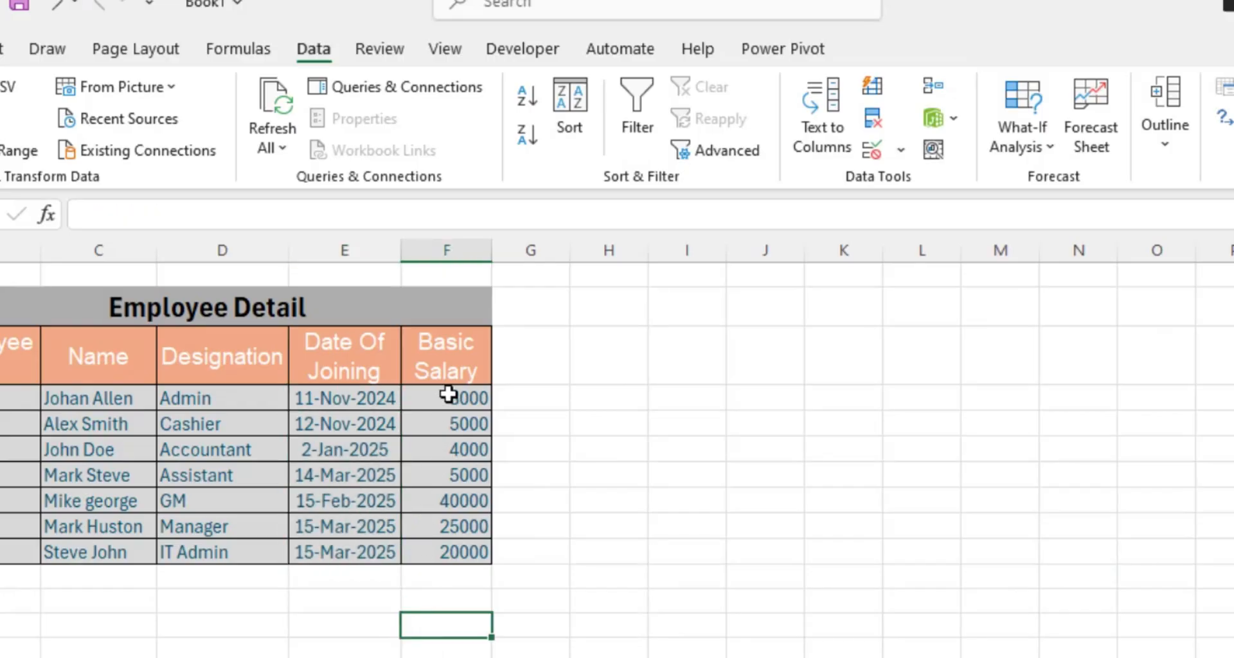
left_click_drag(448, 395, 450, 551)
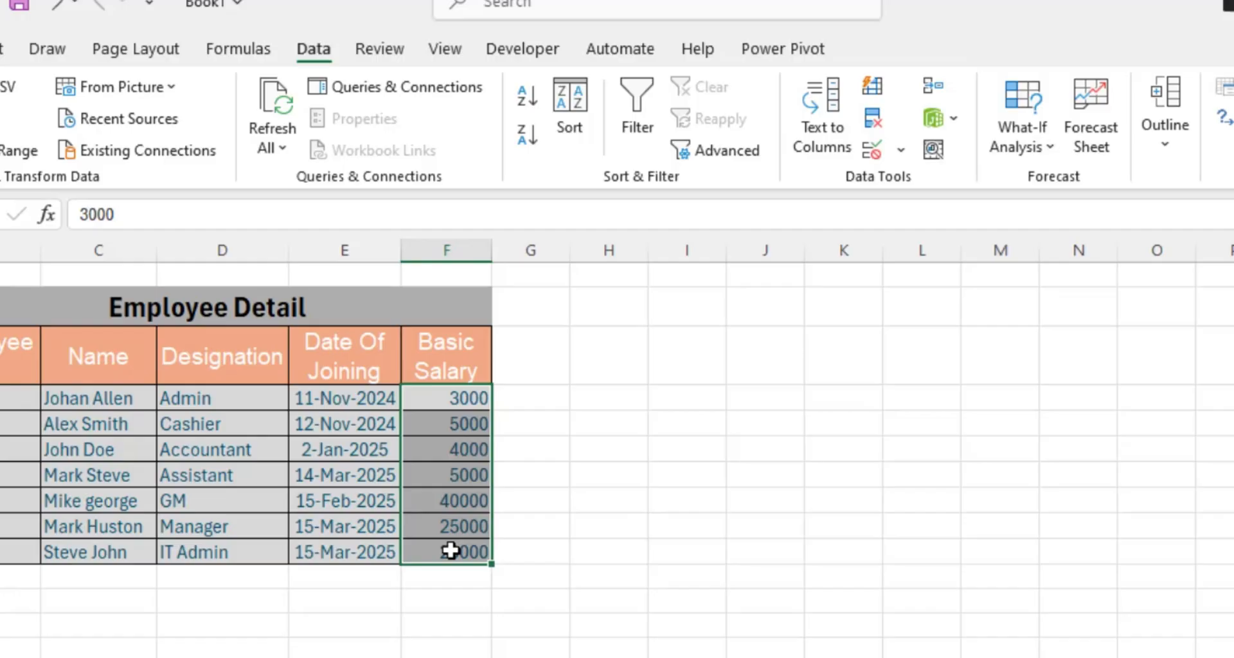
left_click_drag(451, 551, 451, 551)
- Format the salaries as Currency with the $ symbol and 2 decimal places
key("ctrl+1")
left_click(557, 212)
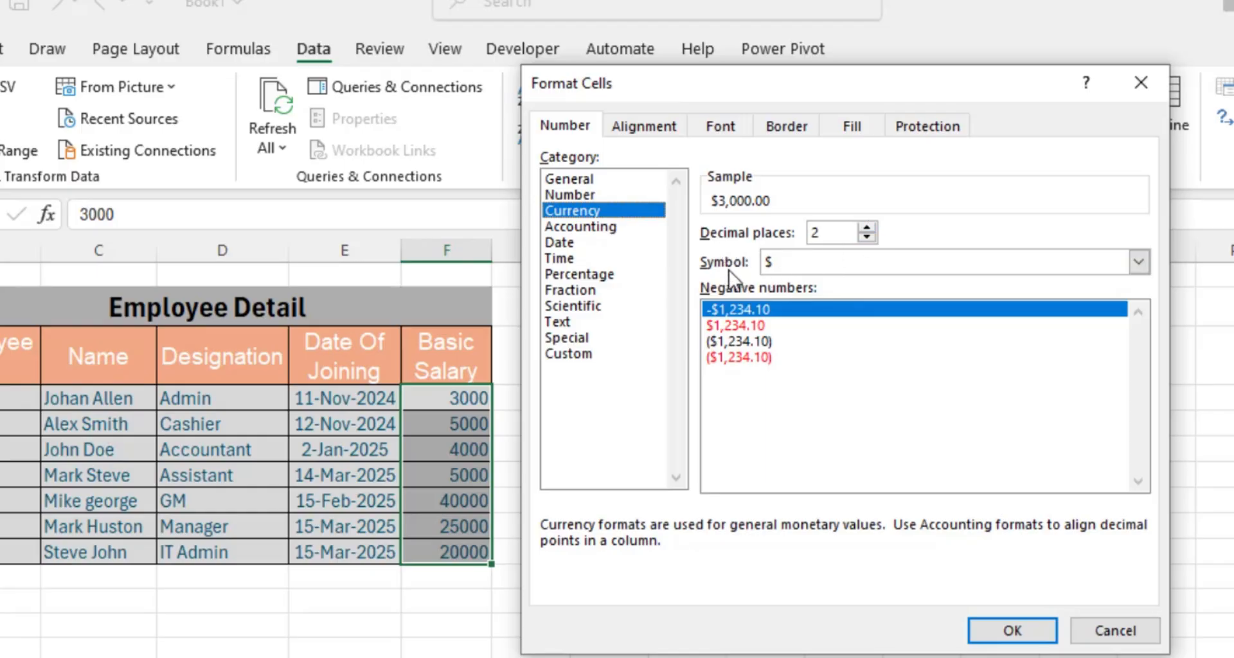
left_click(1138, 262)
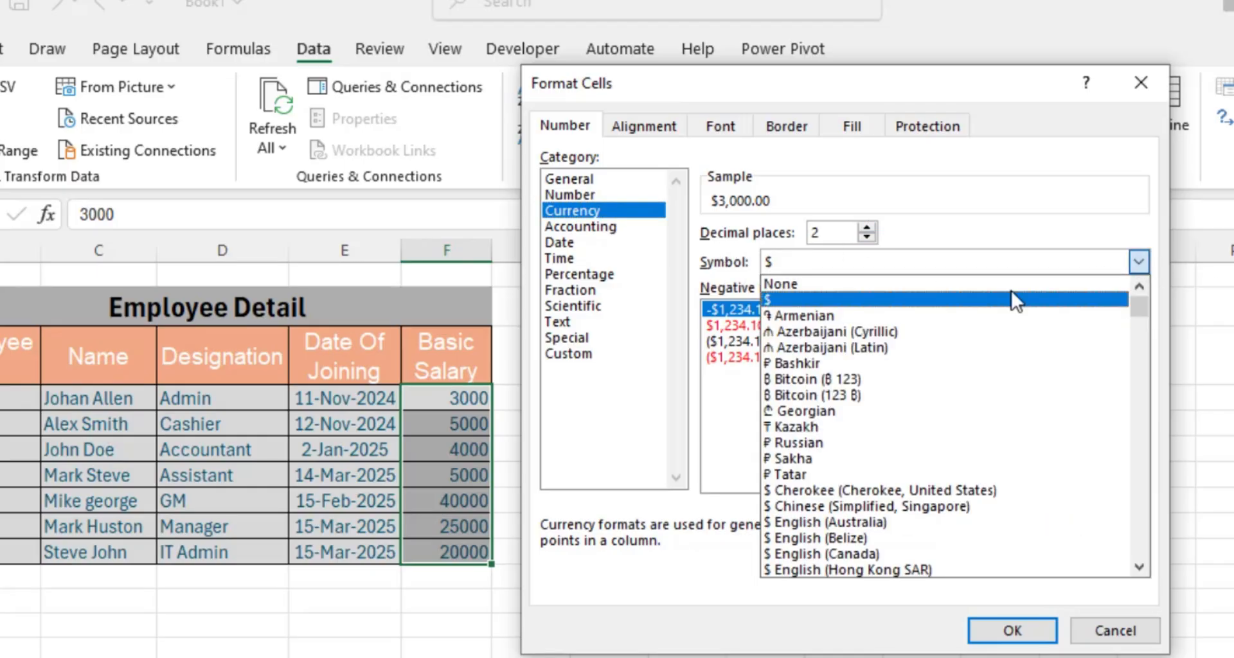
scroll(964, 520, "down", 5)
scroll(966, 513, "down", 2)
left_click_drag(1140, 334, 1143, 306)
scroll(905, 411, "down", 1)
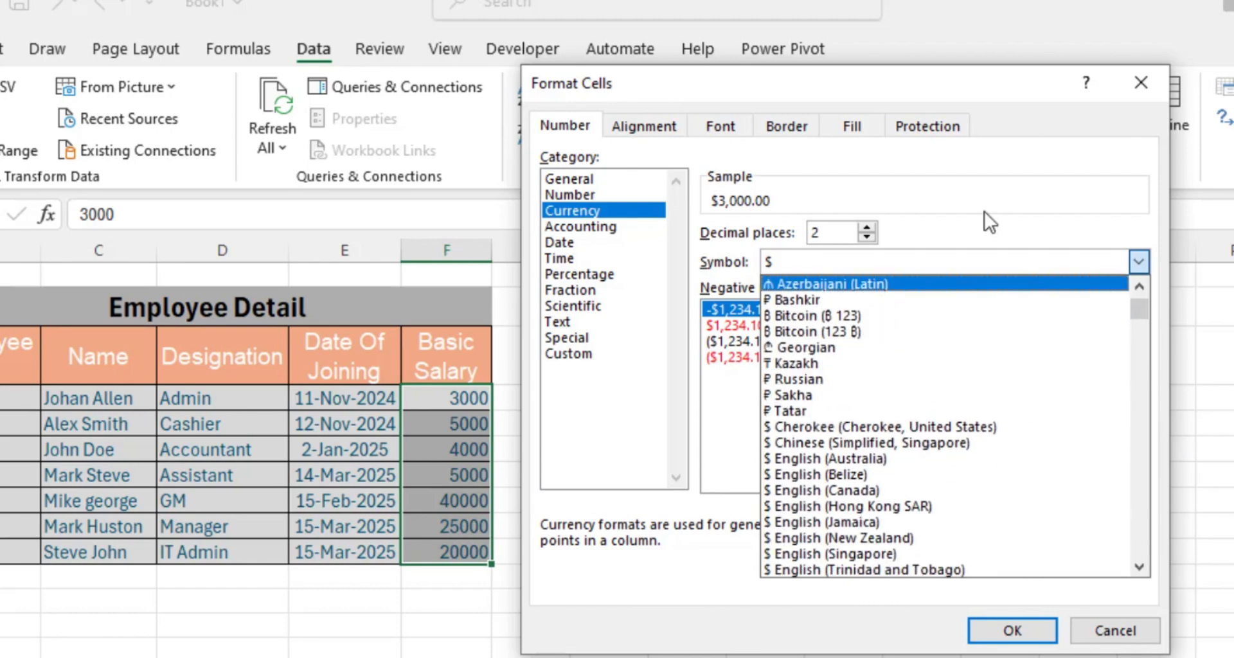
left_click(1002, 206)
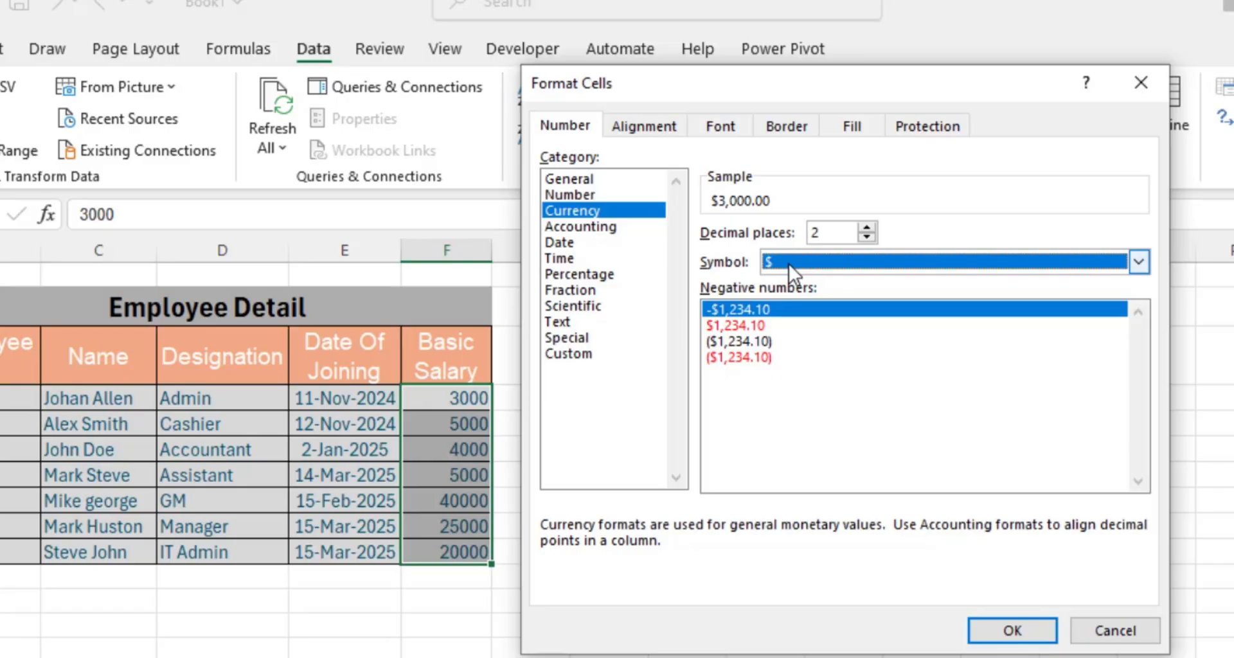
left_click(1008, 631)
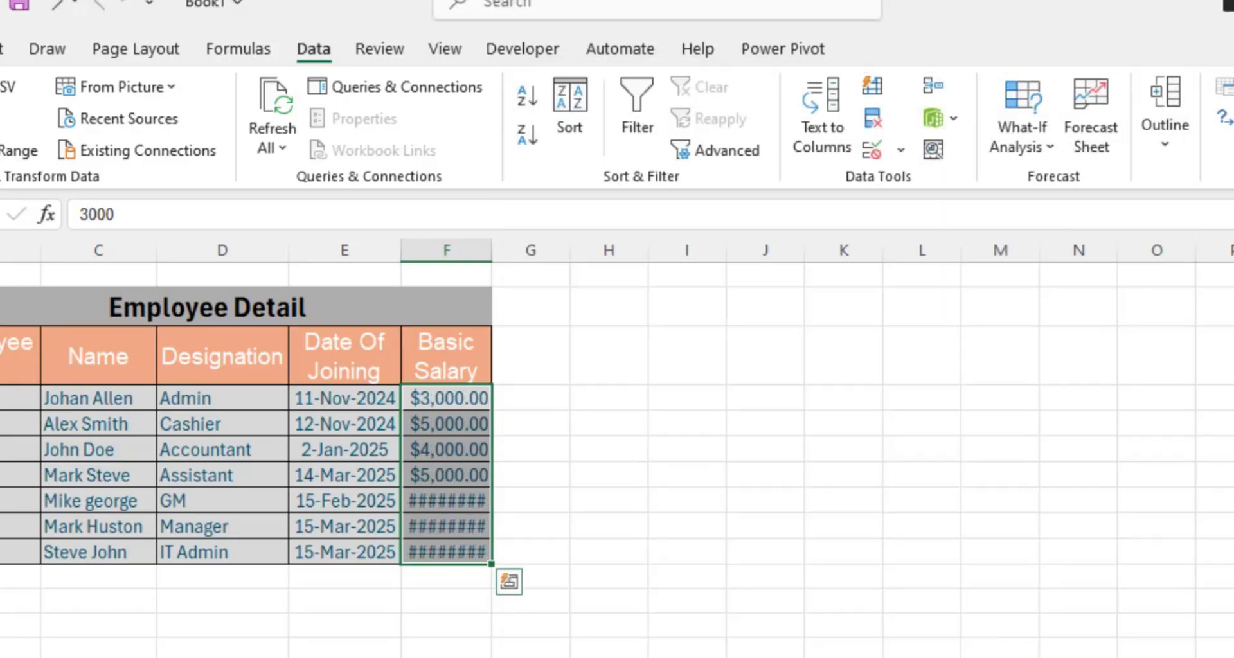
- Widen column F so $40,000.00, $25,000.00 and $20,000.00 replace the ######## marks
left_click(467, 656)
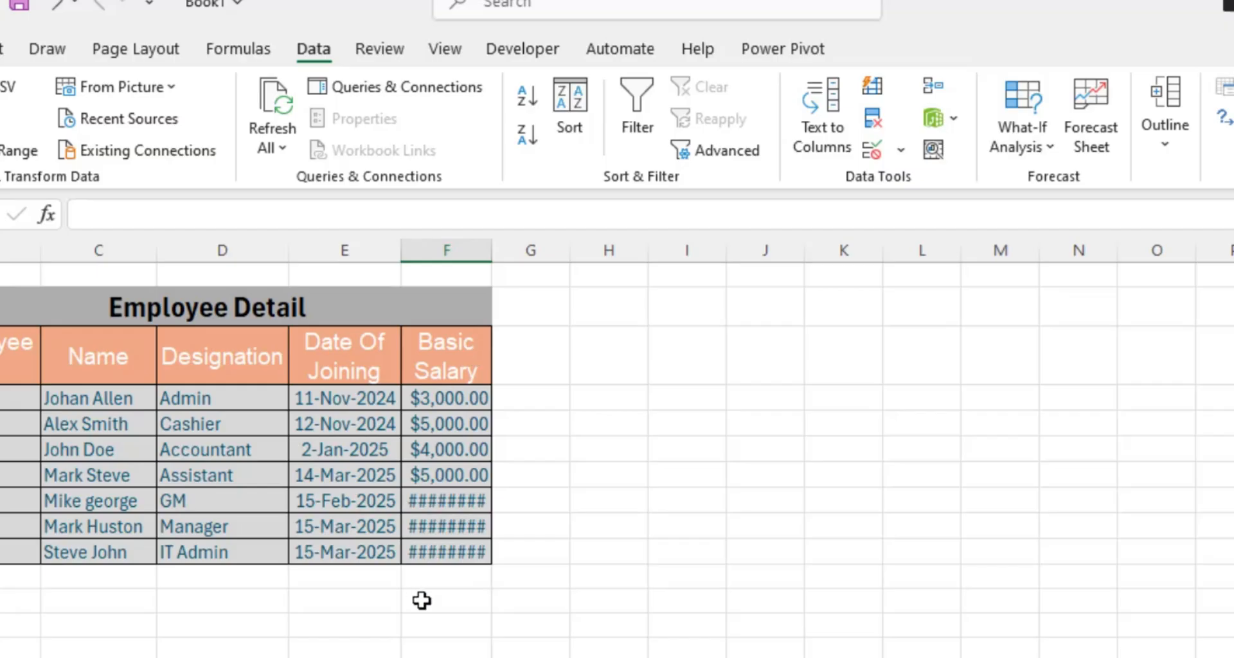
left_click_drag(427, 499, 429, 551)
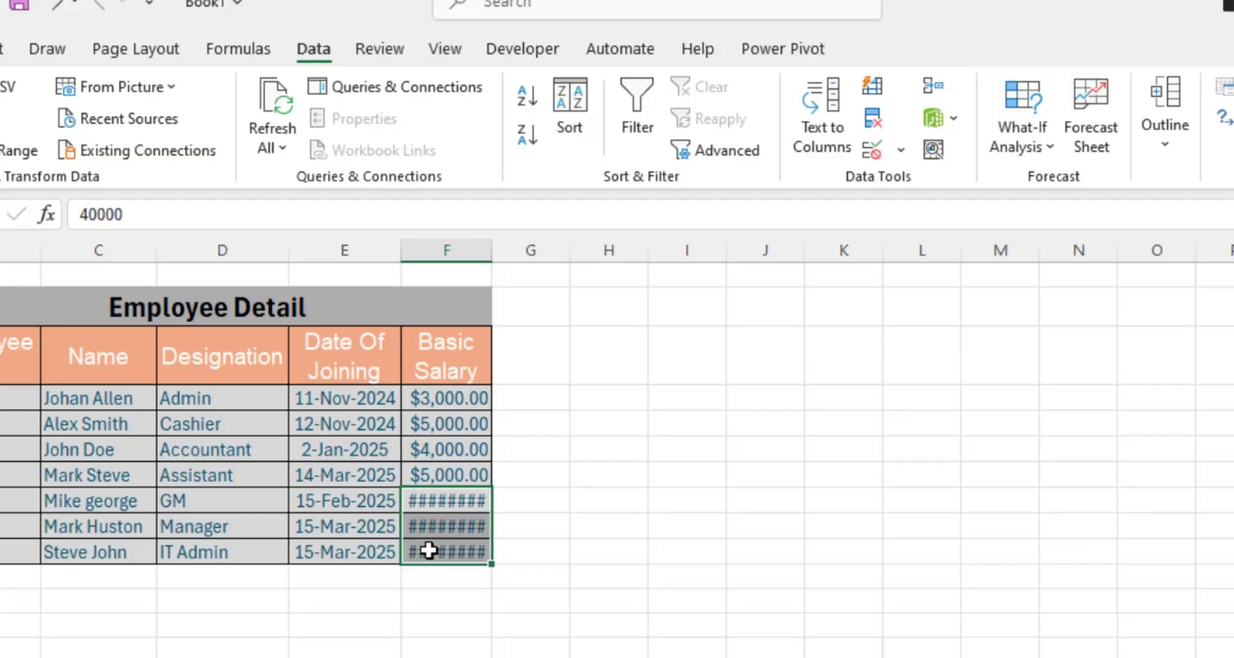
left_click_drag(492, 262, 504, 262)
left_click(439, 604)
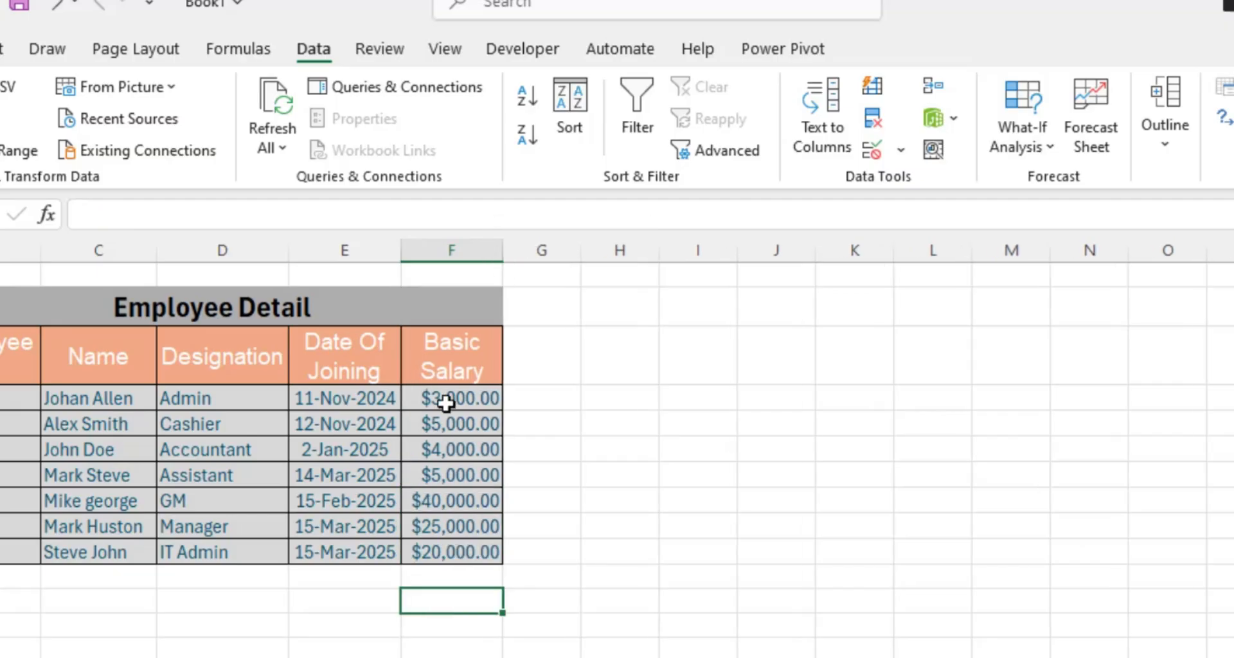
left_click_drag(445, 401, 450, 553)
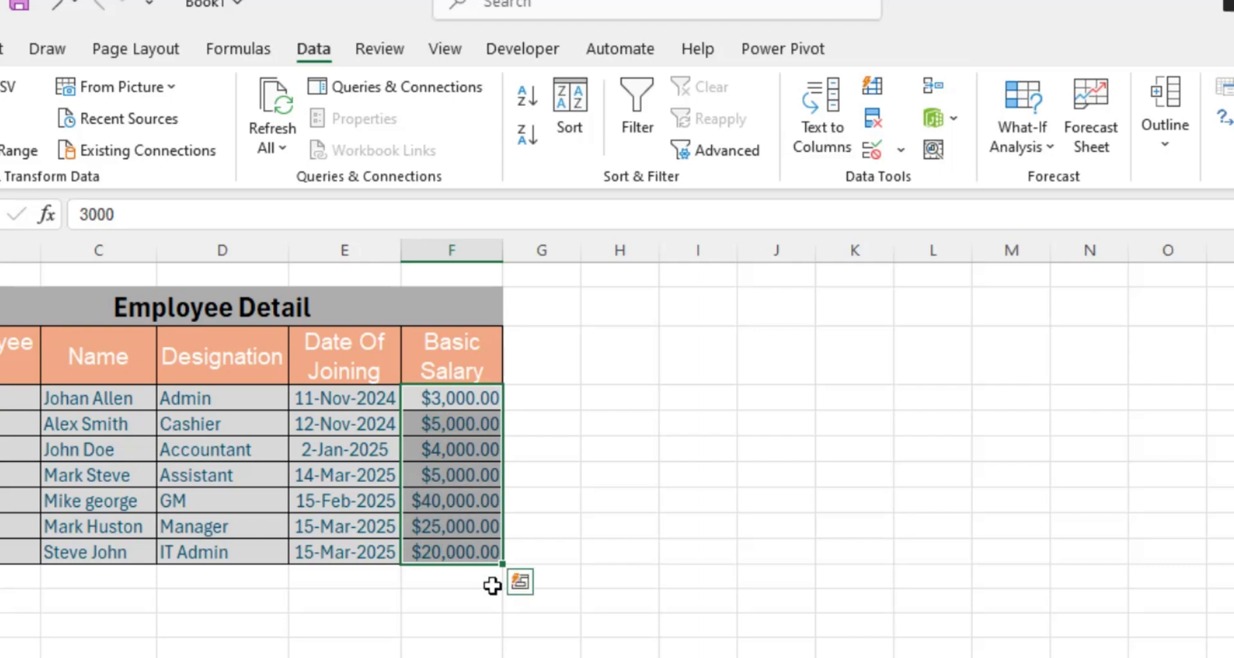
left_click(511, 611)
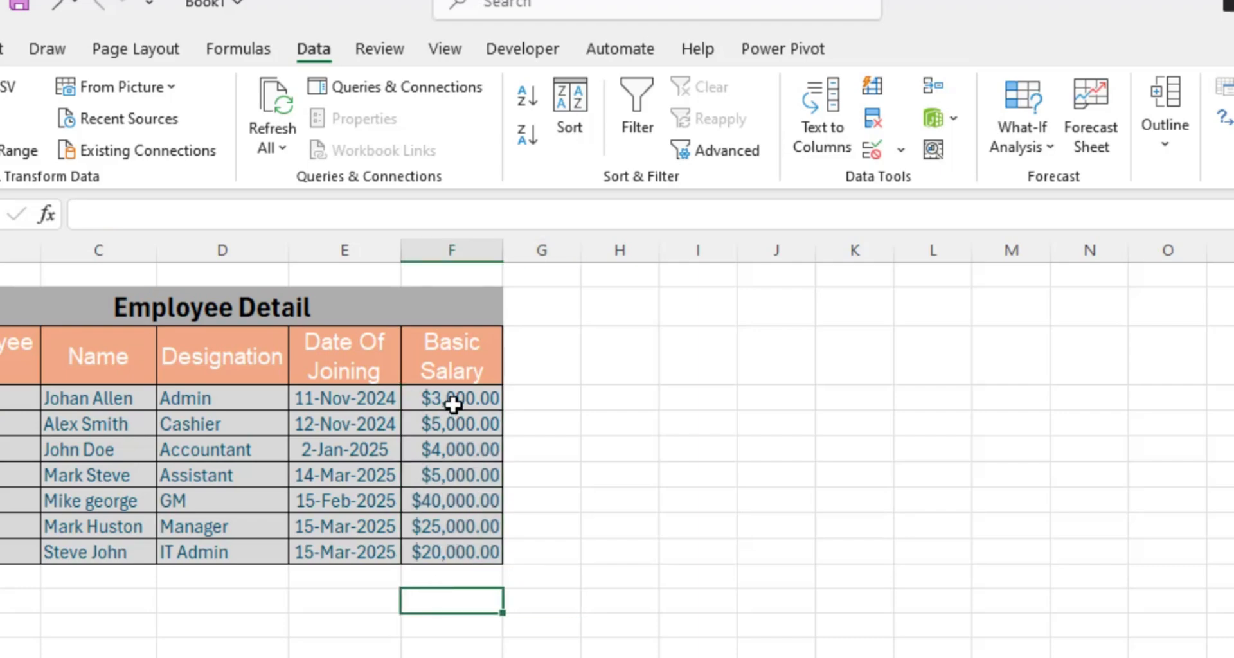
left_click_drag(452, 399, 458, 552)
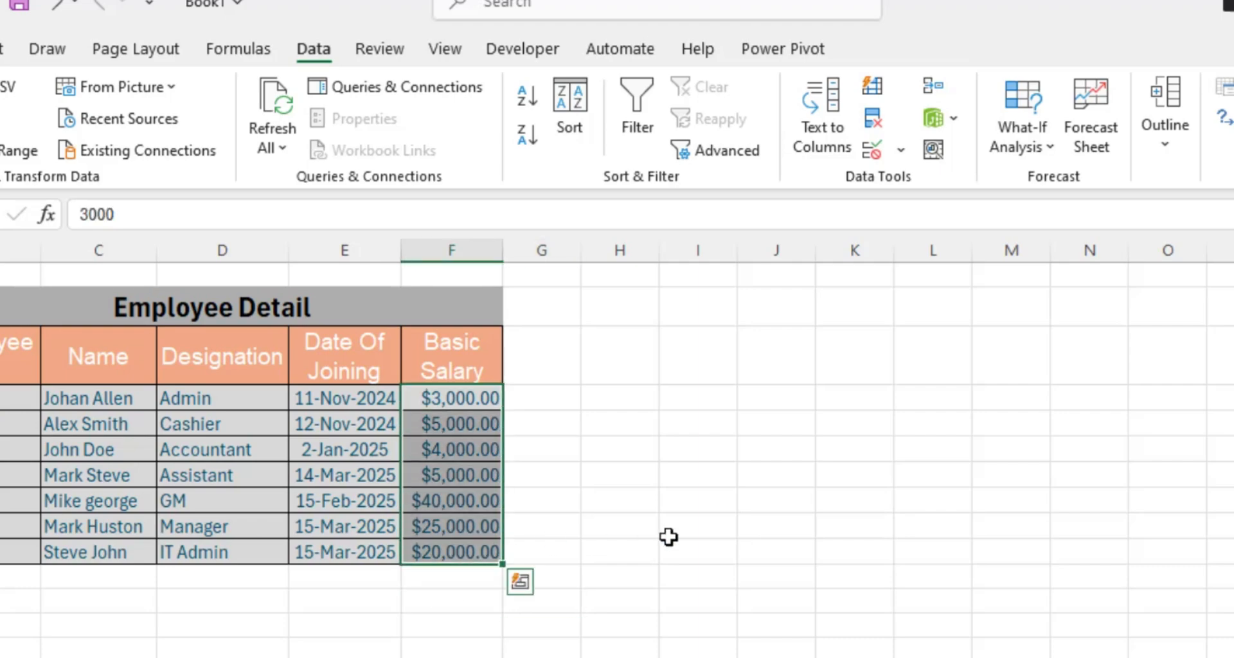
left_click(657, 566)
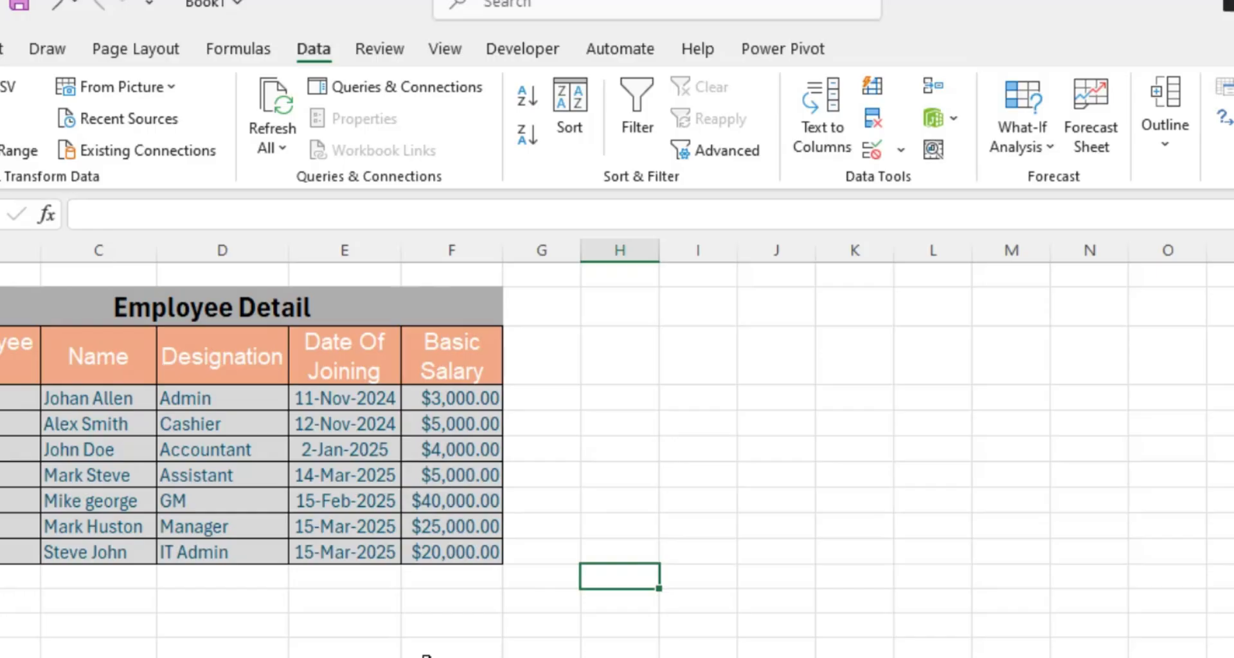
left_click(478, 592)
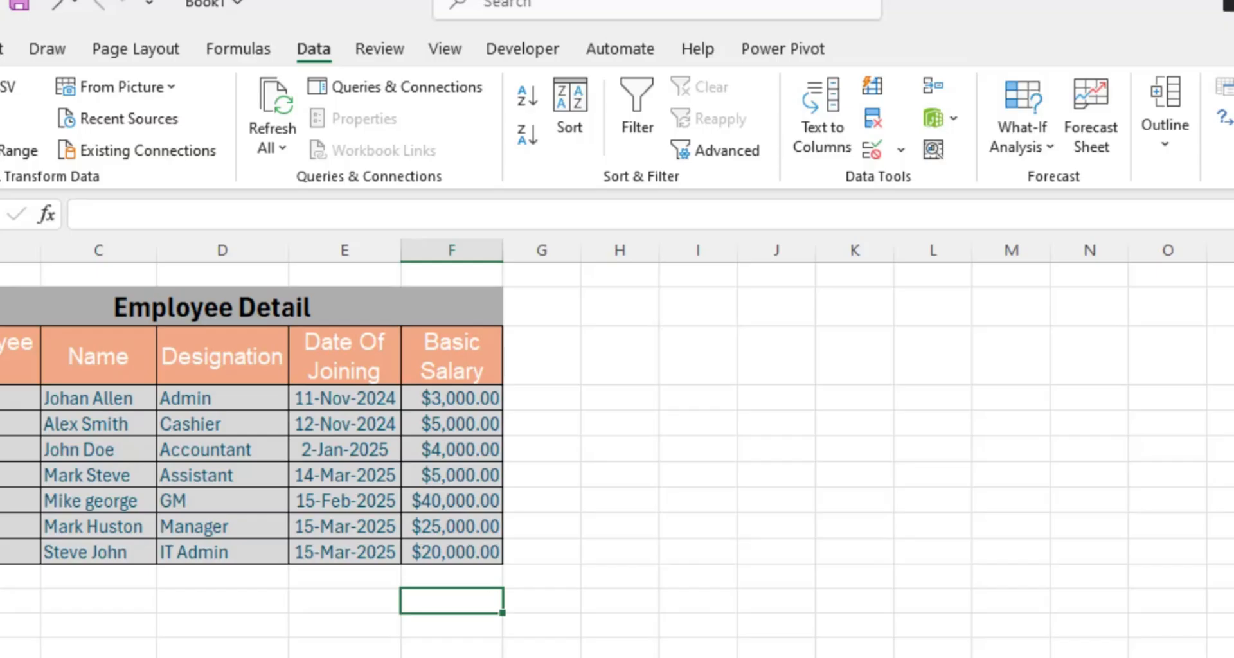
left_click(327, 629)
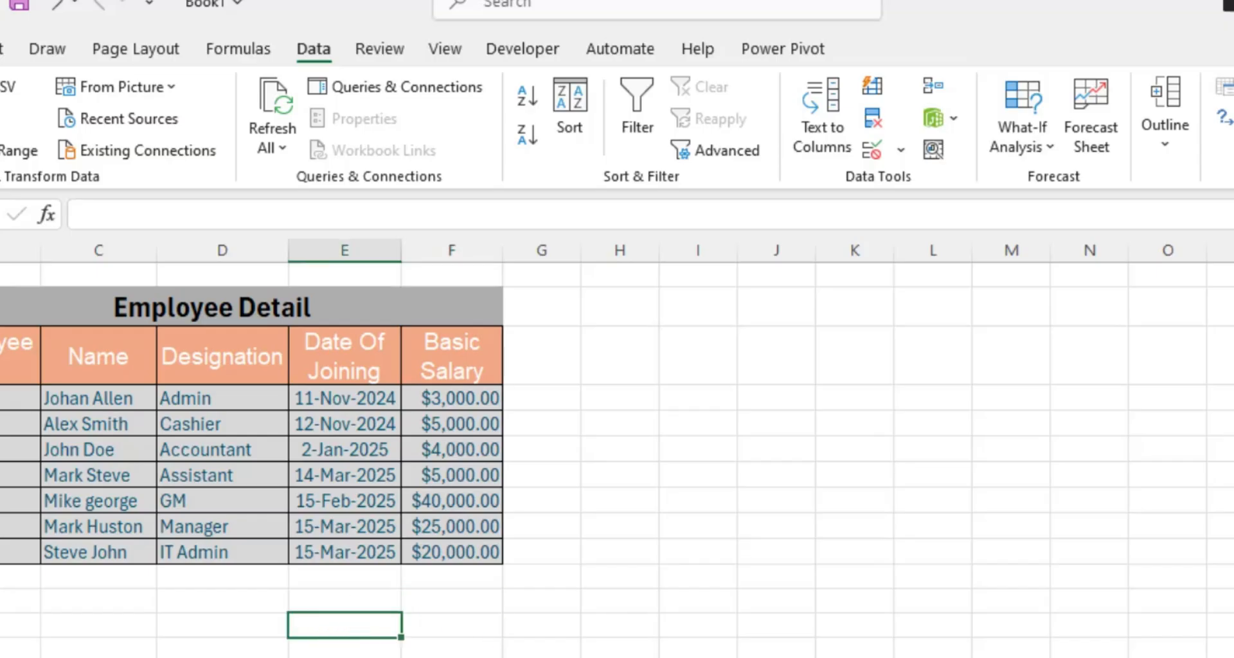